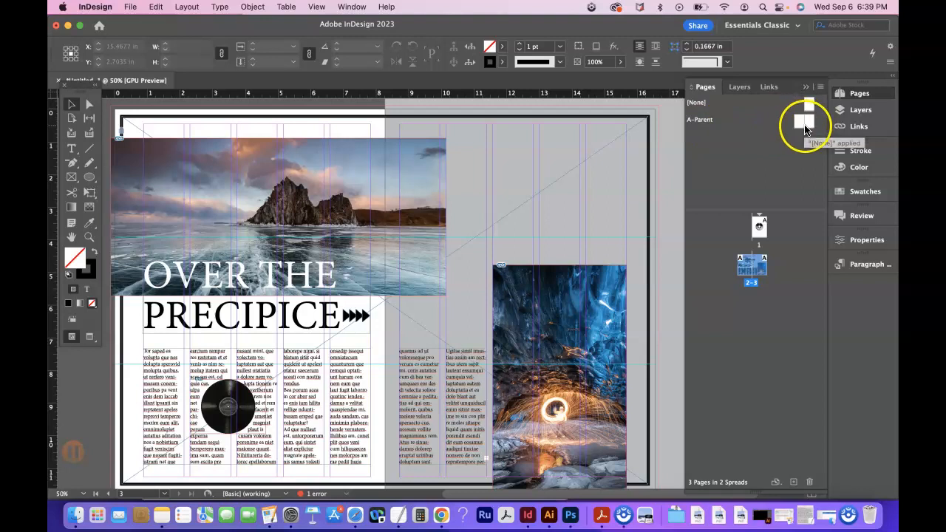
# Open the A-Parent spread for editing.
pyautogui.doubleClick(803, 124)
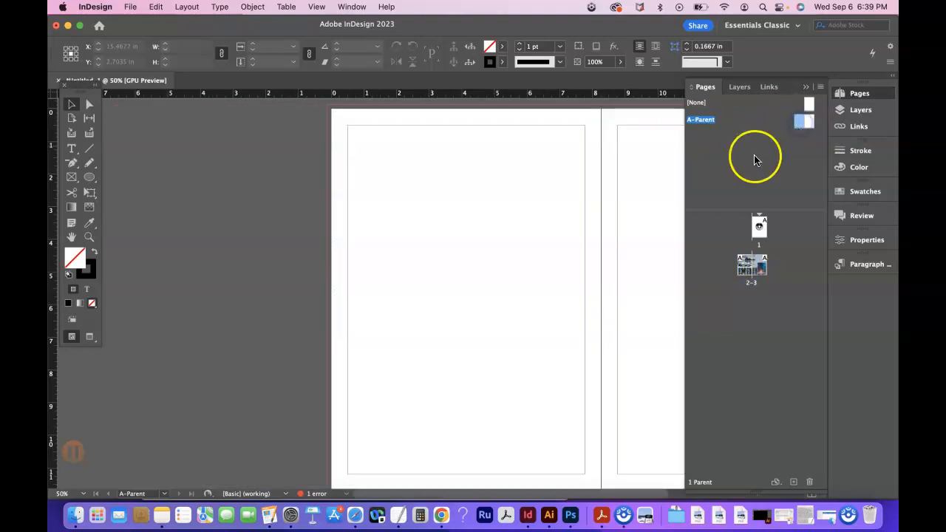
pyautogui.moveTo(808, 128); pyautogui.dragTo(758, 270)
pyautogui.hscroll(3, 593, 258)
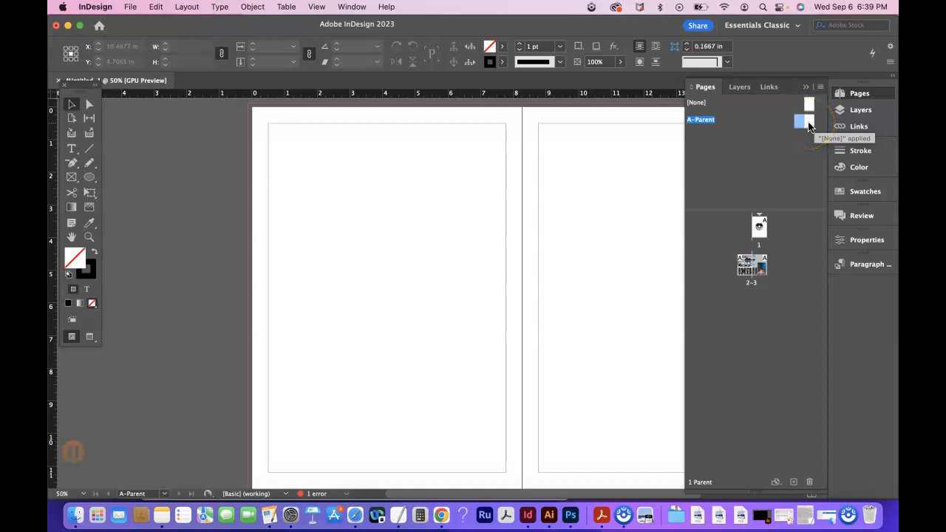
pyautogui.moveTo(801, 122); pyautogui.dragTo(751, 248)
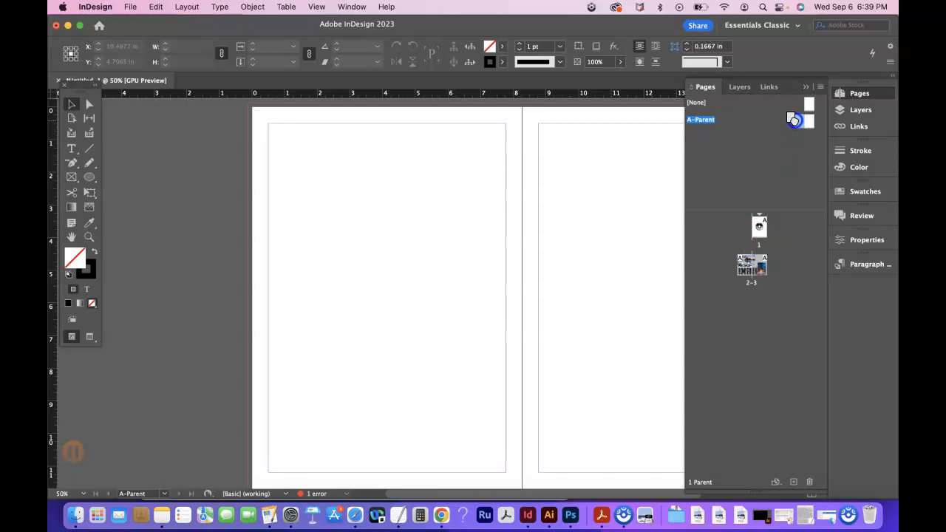
pyautogui.moveTo(744, 253); pyautogui.dragTo(758, 273)
pyautogui.moveTo(810, 111); pyautogui.dragTo(754, 224)
# Add a new layer directly above the images layer.
pyautogui.click(861, 112)
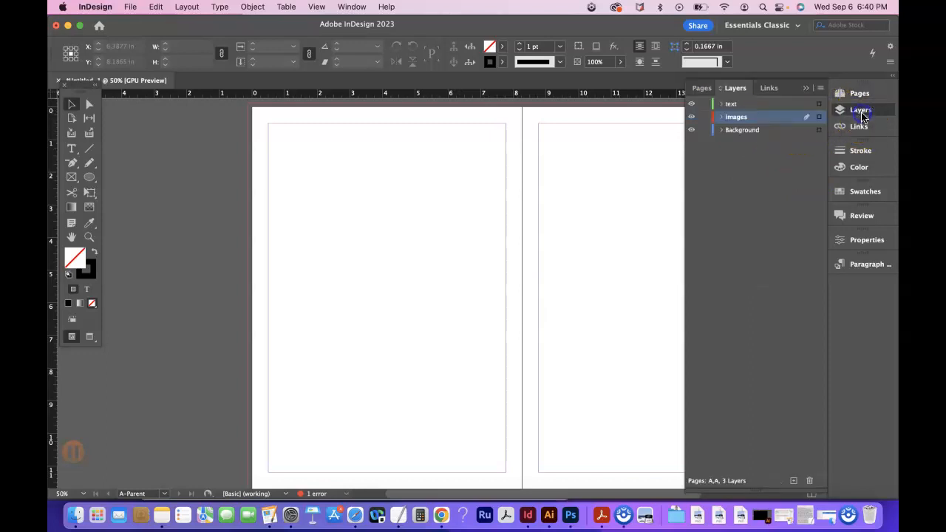
pyautogui.click(793, 481)
pyautogui.press('a')
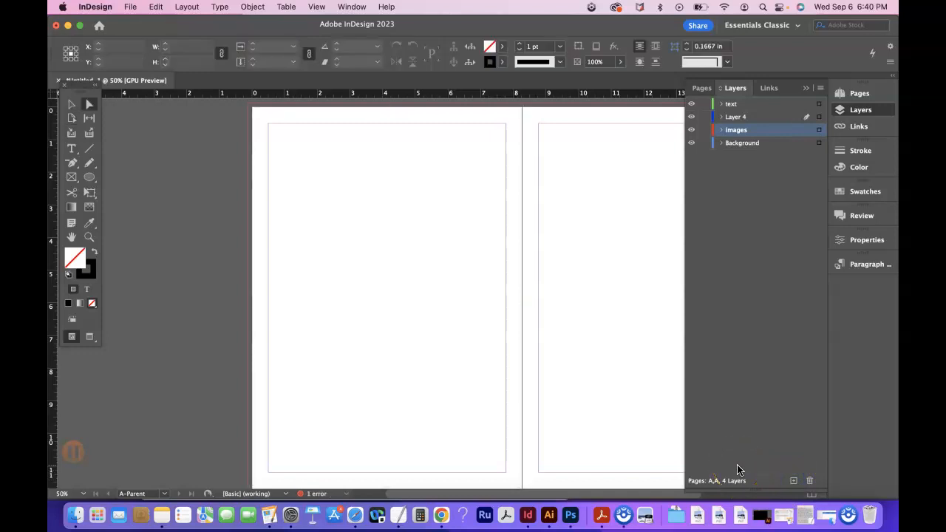
# Rename the images layer as Page Numbers and move it to the top of the layer stack.
pyautogui.doubleClick(740, 130)
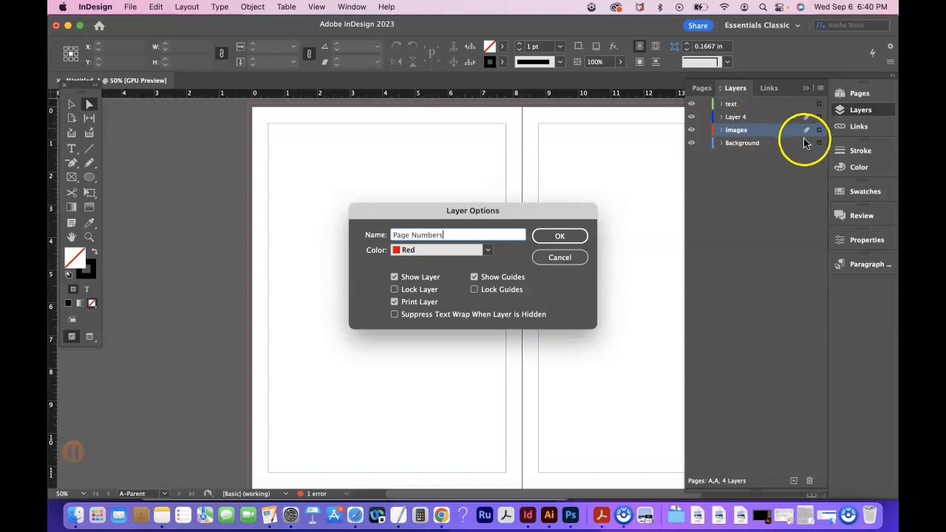
pyautogui.click(562, 235)
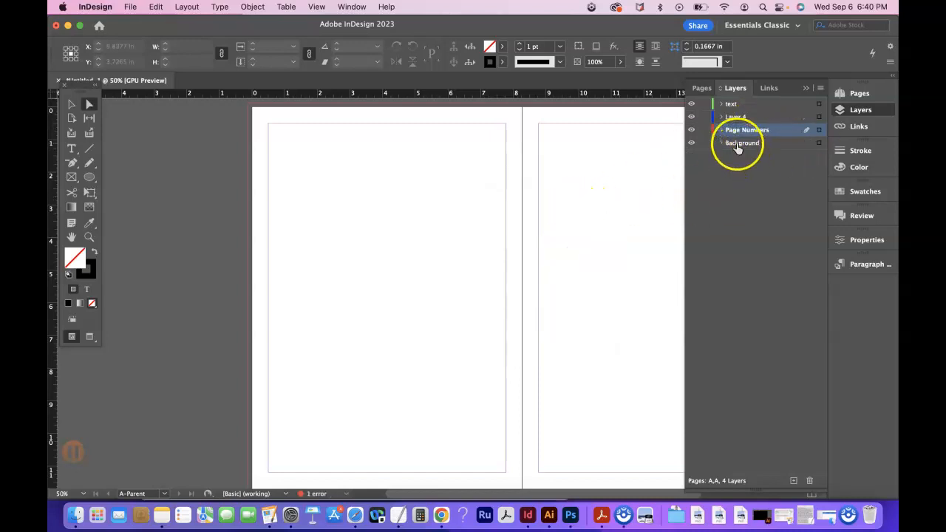
pyautogui.moveTo(749, 99); pyautogui.dragTo(745, 102)
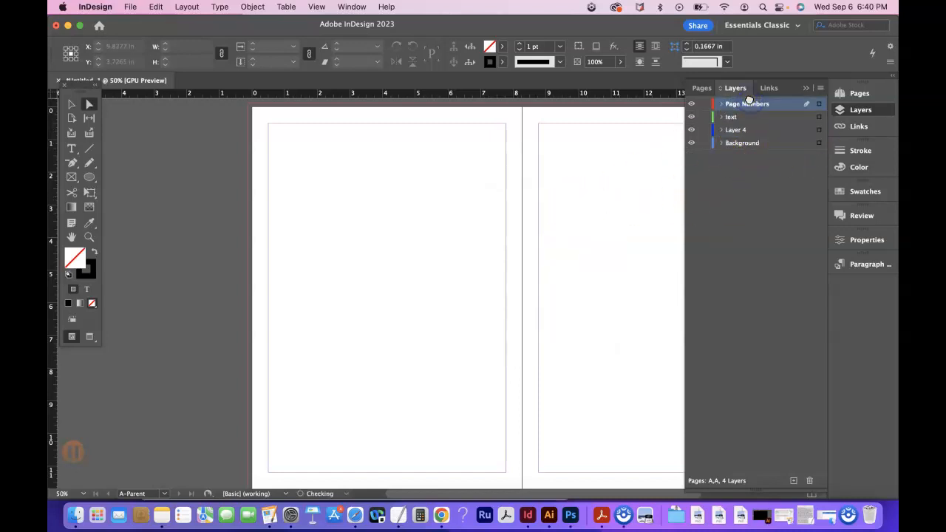
# With the Page Numbers layer active, create a text frame about 1.35 in by 0.85 in at the lower-left margin corner of A-Parent's left page.
pyautogui.click(860, 94)
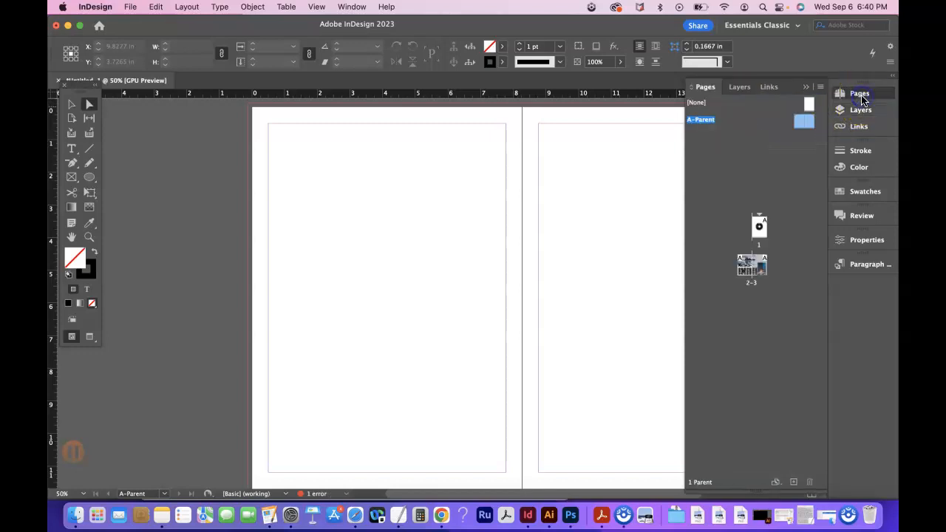
pyautogui.doubleClick(806, 121)
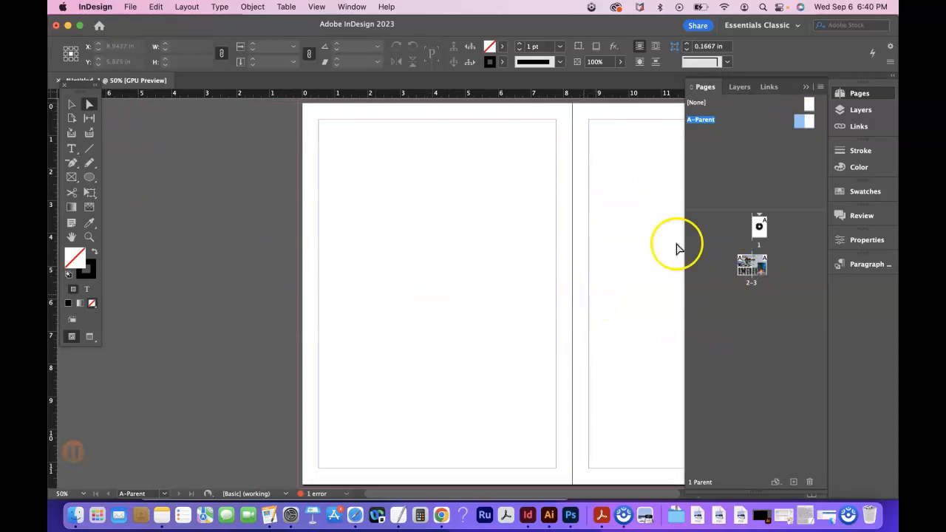
pyautogui.click(857, 110)
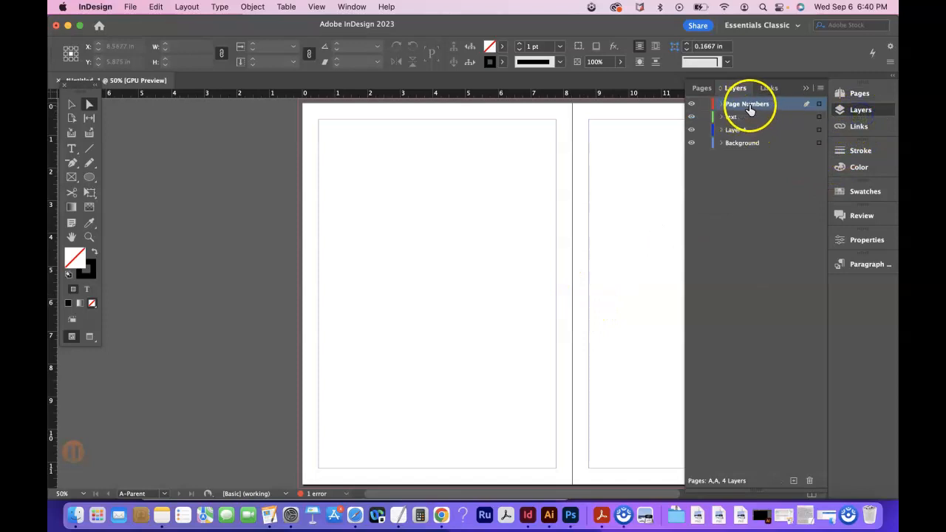
pyautogui.click(702, 87)
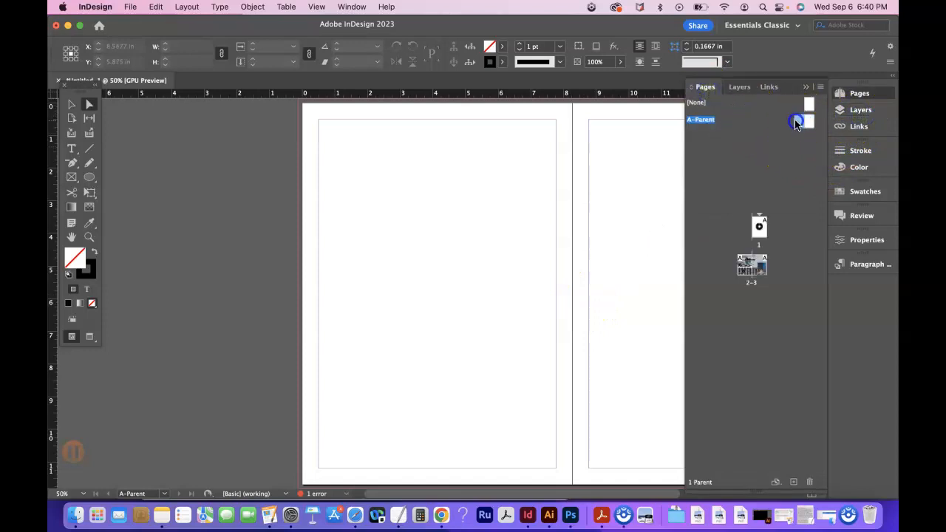
pyautogui.click(71, 149)
pyautogui.moveTo(320, 442); pyautogui.dragTo(362, 471)
pyautogui.click(431, 477)
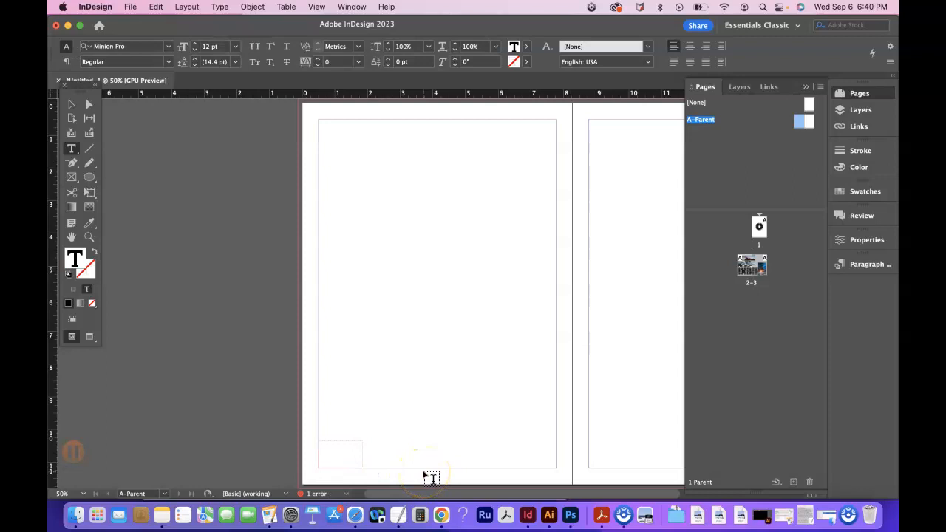
pyautogui.click(291, 163)
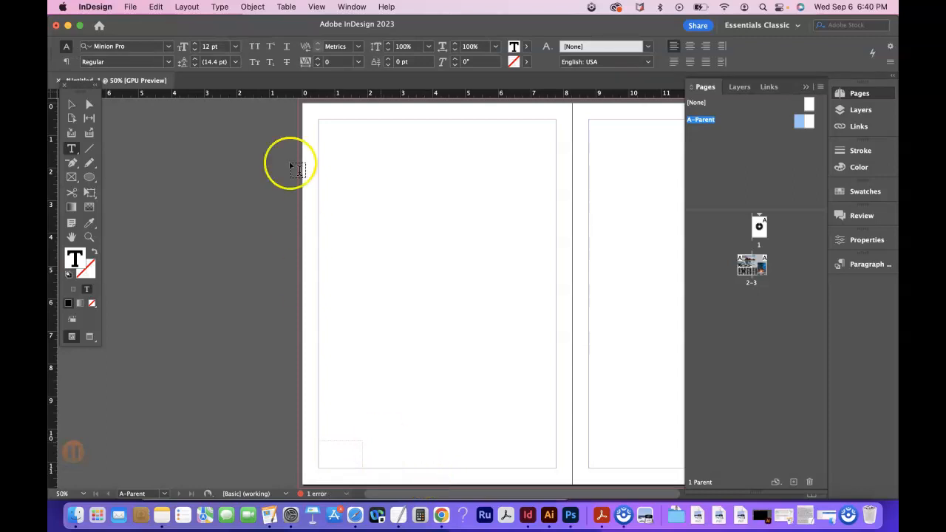
pyautogui.click(252, 7)
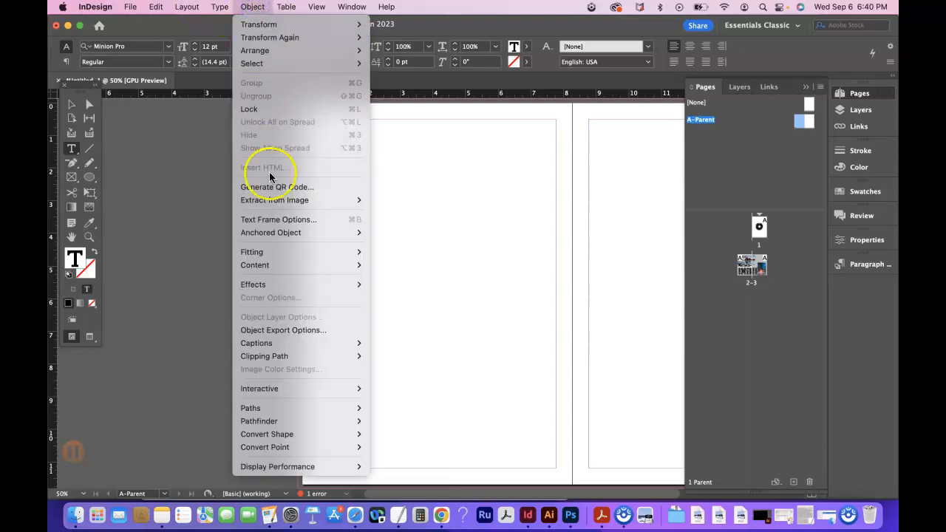
pyautogui.moveTo(283, 408)
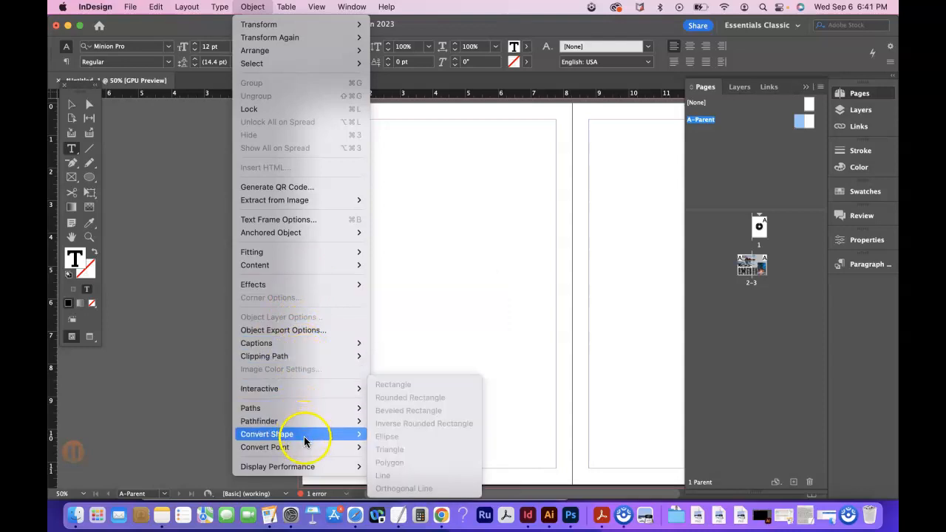
pyautogui.moveTo(305, 446)
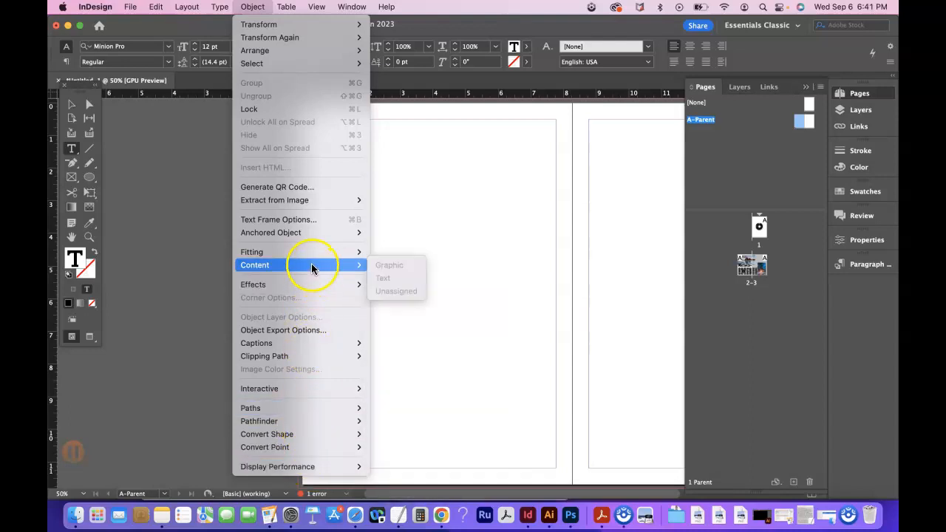
# Search the application's commands for "page number" and insert the Current Page Number marker in the text frame.
pyautogui.moveTo(385, 9)
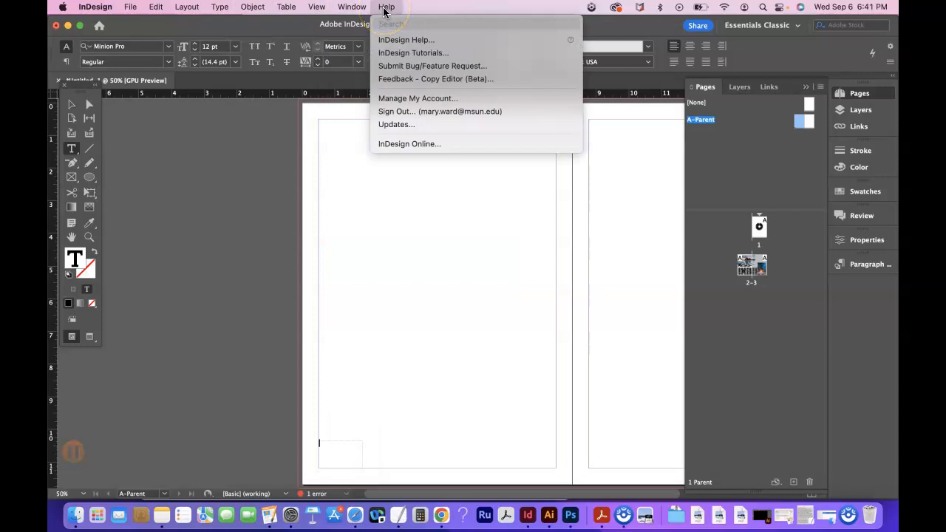
pyautogui.write('page numbers')
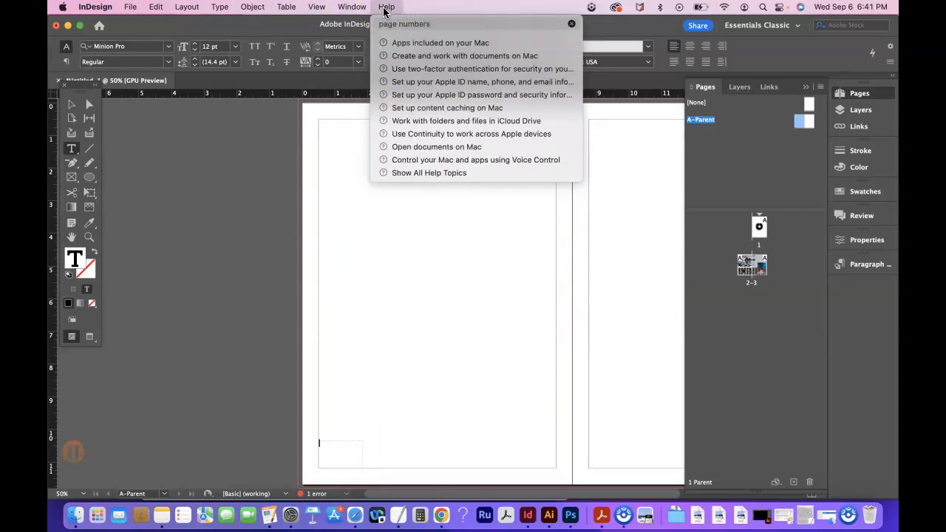
pyautogui.press('BackSpace')
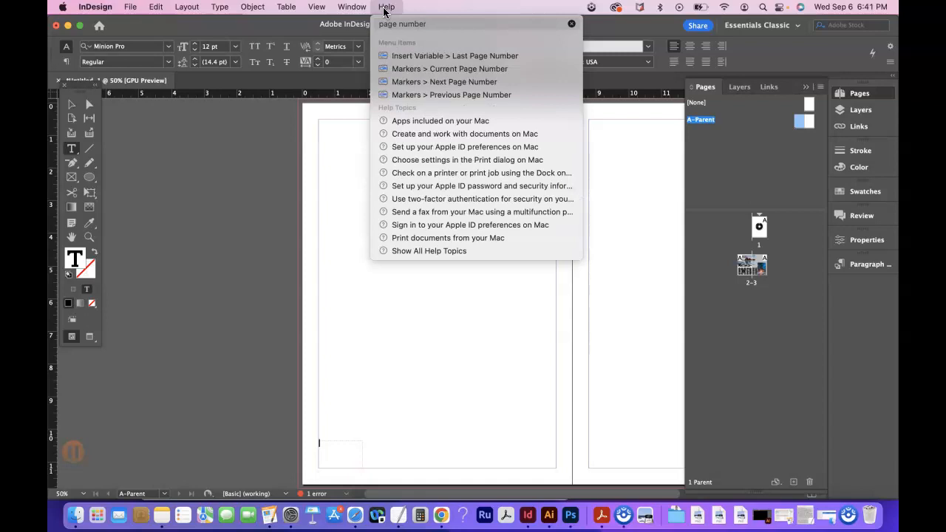
pyautogui.moveTo(423, 70)
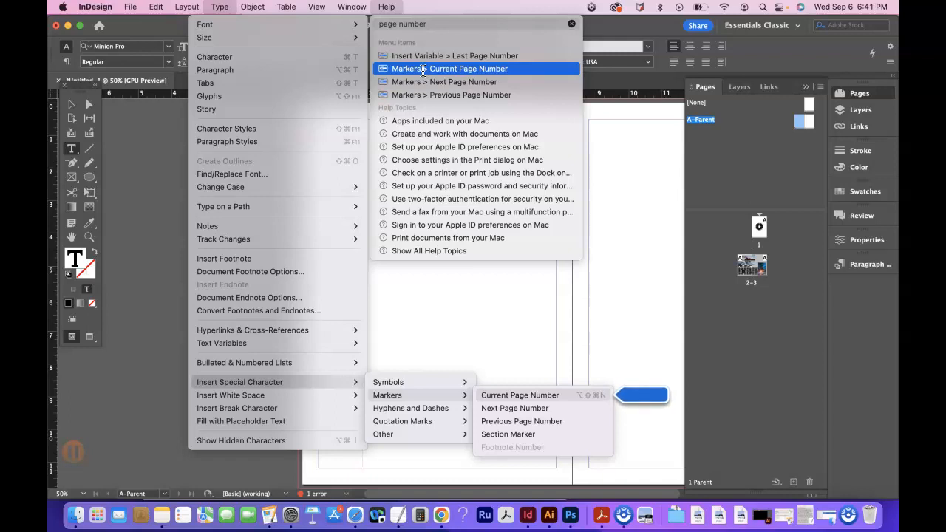
pyautogui.click(423, 70)
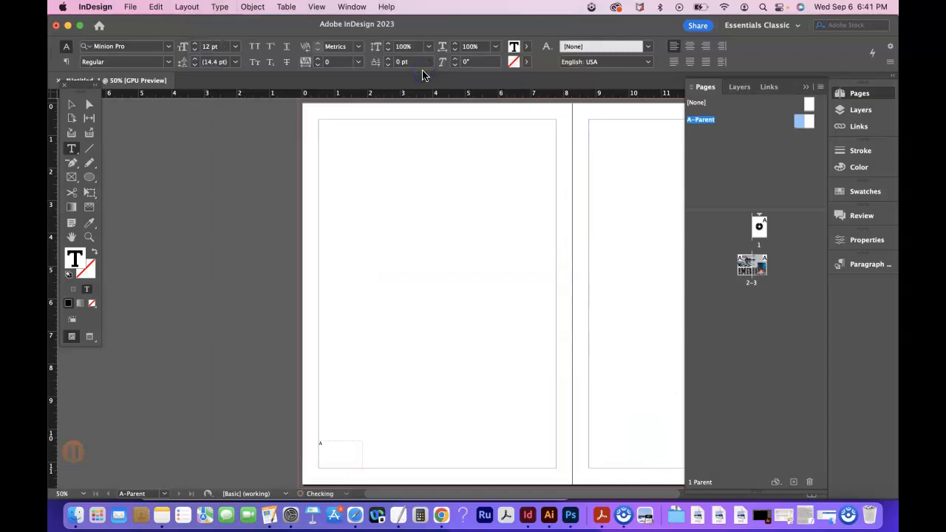
# Reduce the page number frame's height to about 0.39 in and nudge it down over the bottom margin to Y about 11.15 in.
pyautogui.click(71, 104)
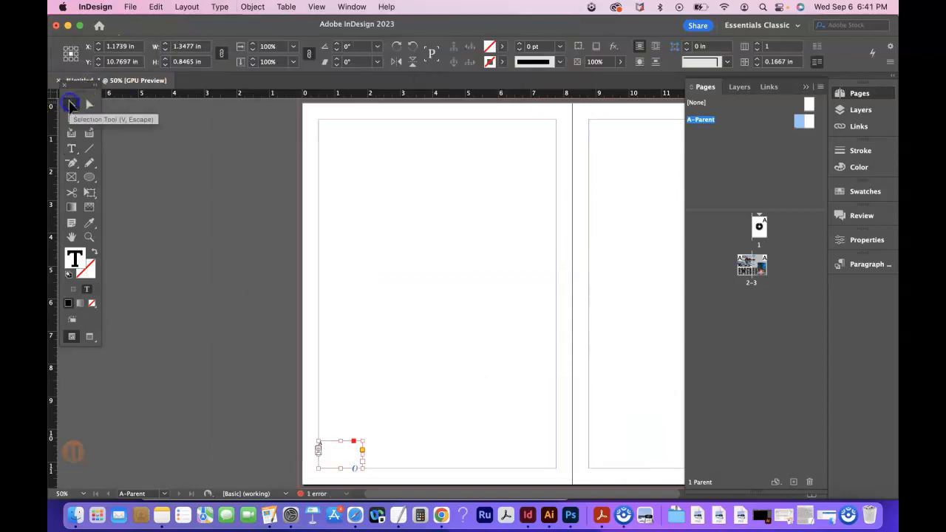
pyautogui.moveTo(342, 442); pyautogui.dragTo(342, 456)
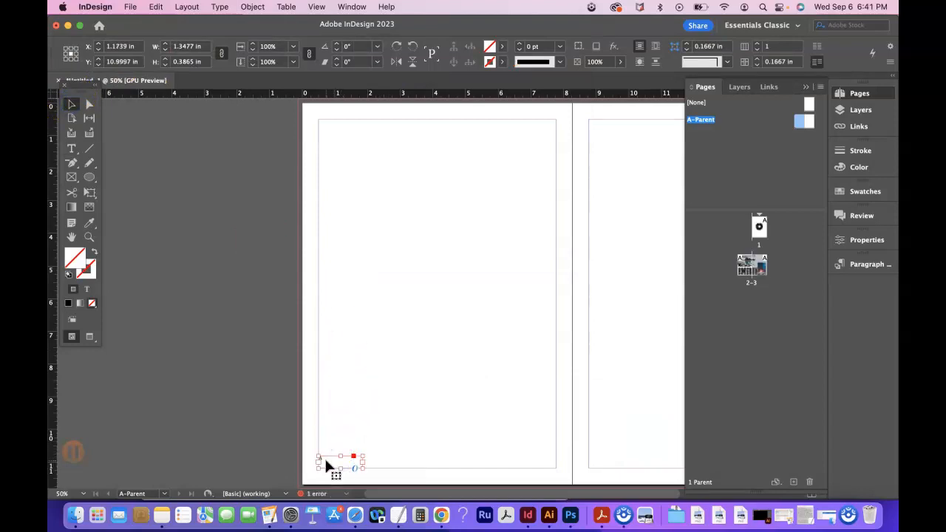
pyautogui.press('Down')
pyautogui.press('Down')
pyautogui.press('Down')
pyautogui.press('Down')
pyautogui.press('Down')
pyautogui.press('Down')
pyautogui.press('Down')
pyautogui.press('Down')
pyautogui.press('Down')
pyautogui.press('Down')
pyautogui.press('Down')
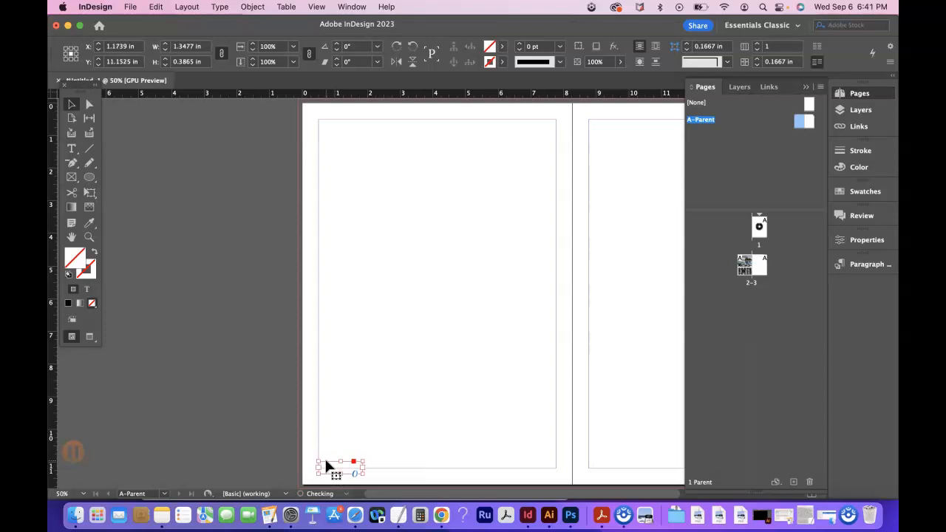
# Format the page number marker at 24 pt in the Magnesium MVB font.
pyautogui.doubleClick(326, 466)
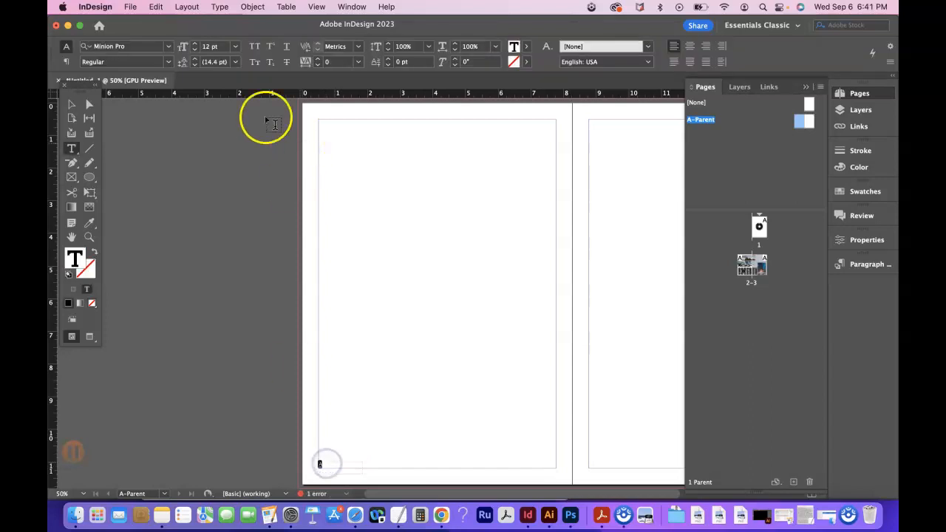
pyautogui.click(238, 49)
pyautogui.click(224, 180)
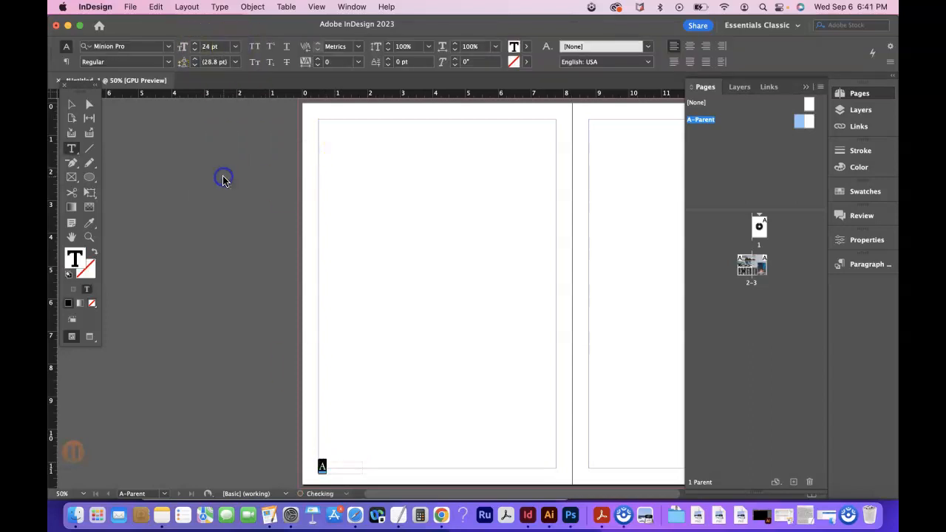
pyautogui.click(169, 46)
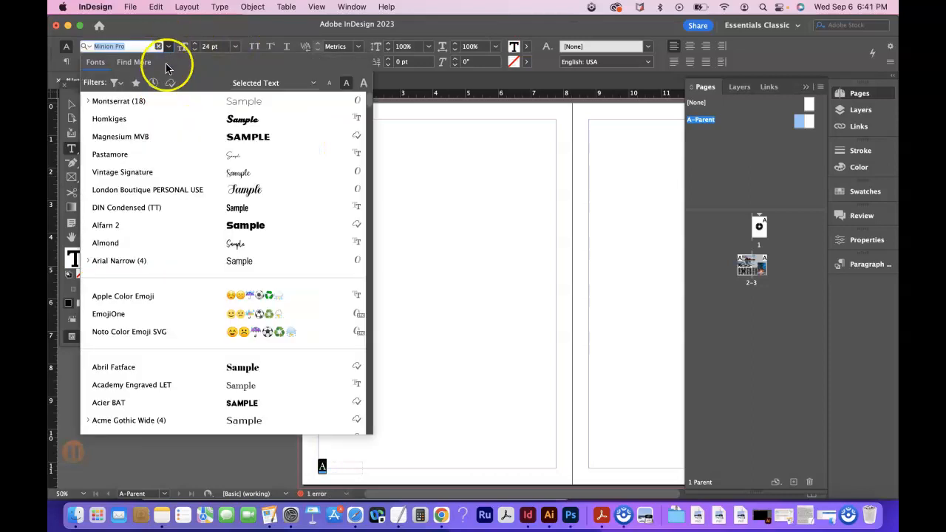
pyautogui.click(190, 136)
pyautogui.click(72, 104)
# Raise the page number frame to Y about 11.10 in and recolour its marker a very dark navy blue.
pyautogui.click(329, 466)
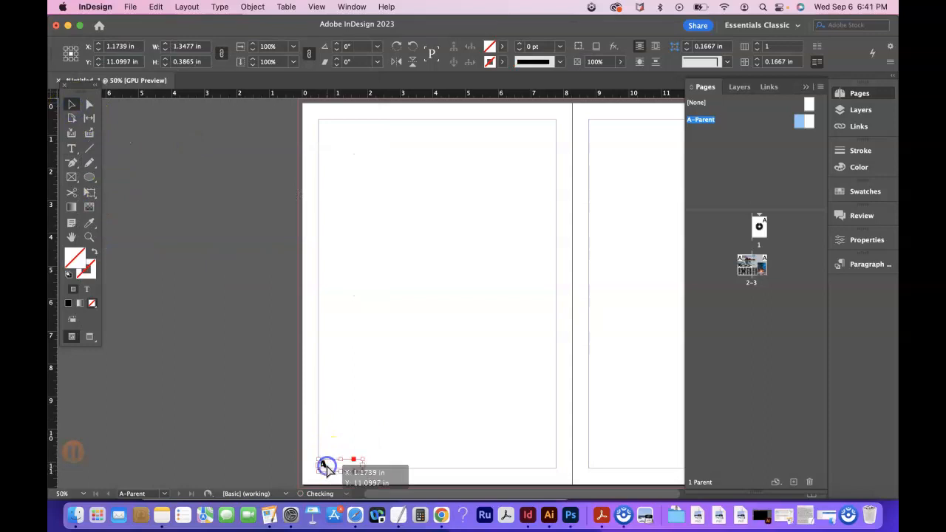
pyautogui.doubleClick(326, 464)
pyautogui.doubleClick(324, 462)
pyautogui.doubleClick(74, 258)
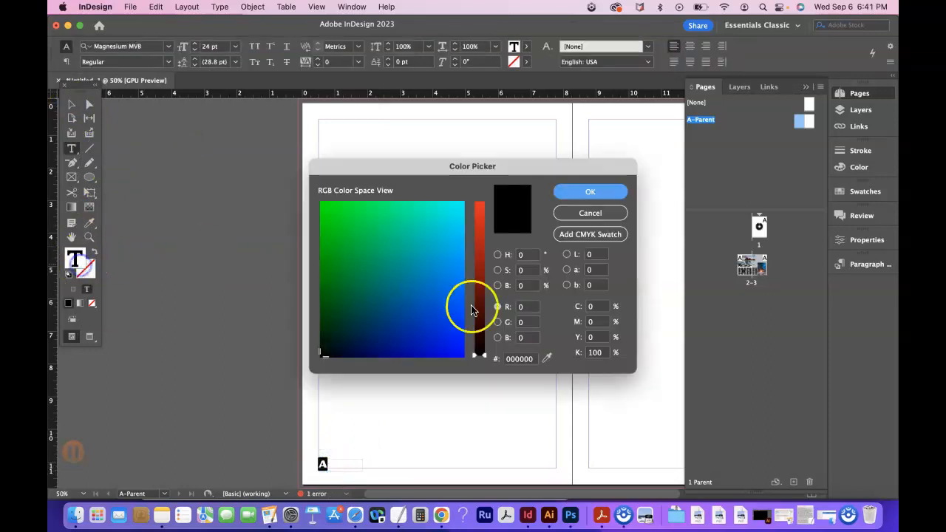
pyautogui.click(355, 341)
pyautogui.click(581, 194)
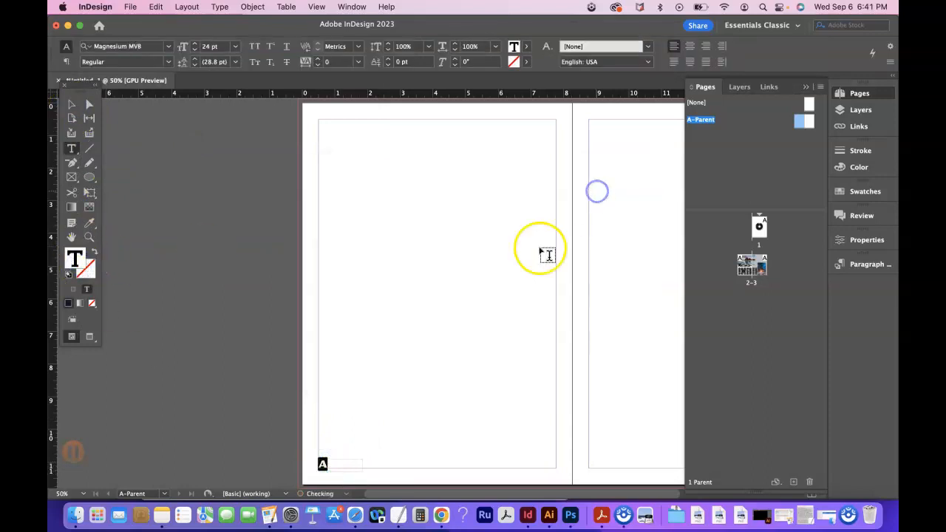
pyautogui.click(71, 104)
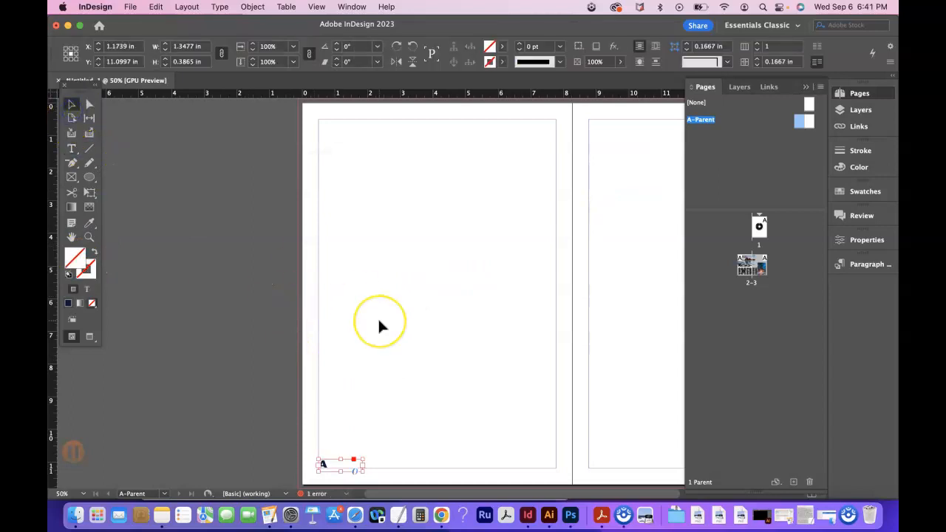
# Duplicate the page number frame at the lower-right margin corner of the right parent page, at X about 15.36 in.
pyautogui.hscroll(3, 378, 321)
pyautogui.scroll(-2, 378, 321)
pyautogui.hscroll(4, 378, 326)
pyautogui.scroll(1, 377, 326)
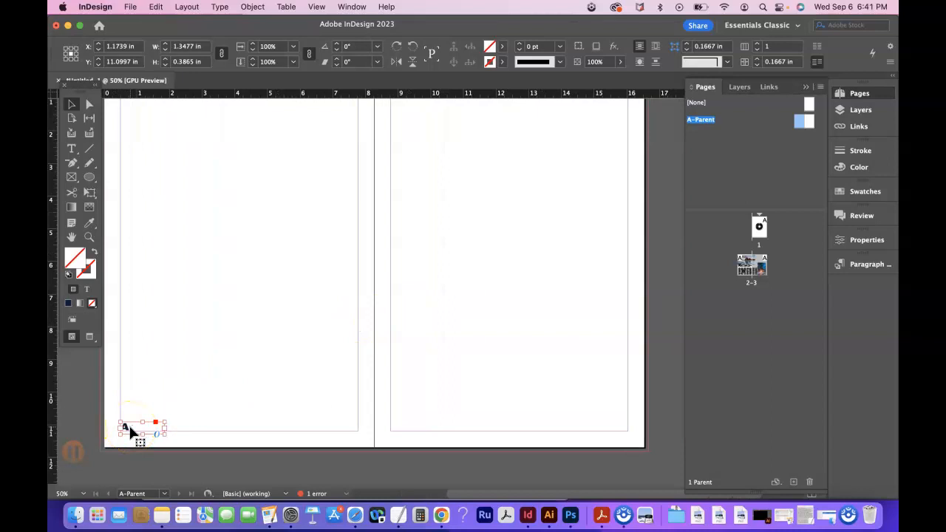
pyautogui.moveTo(130, 429); pyautogui.dragTo(598, 433)
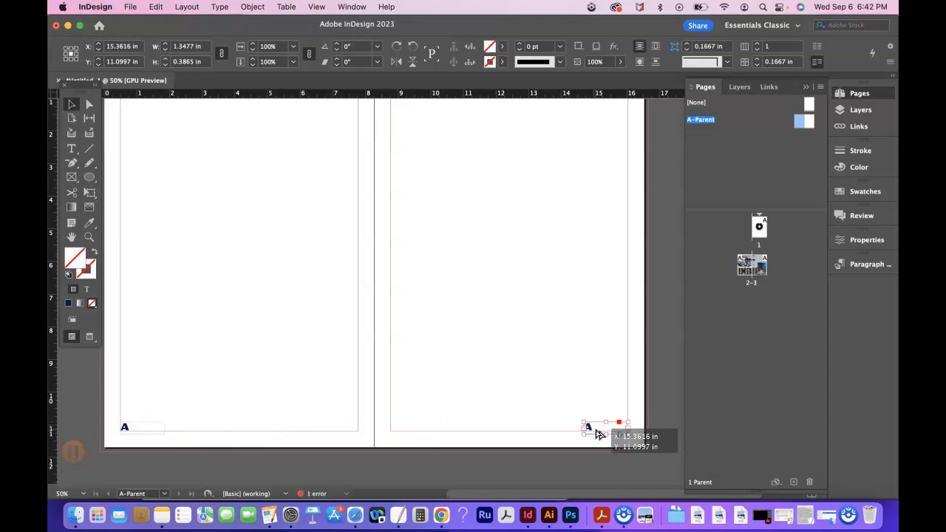
# Right-align the page number marker in the duplicated frame on the right parent page.
pyautogui.doubleClick(593, 426)
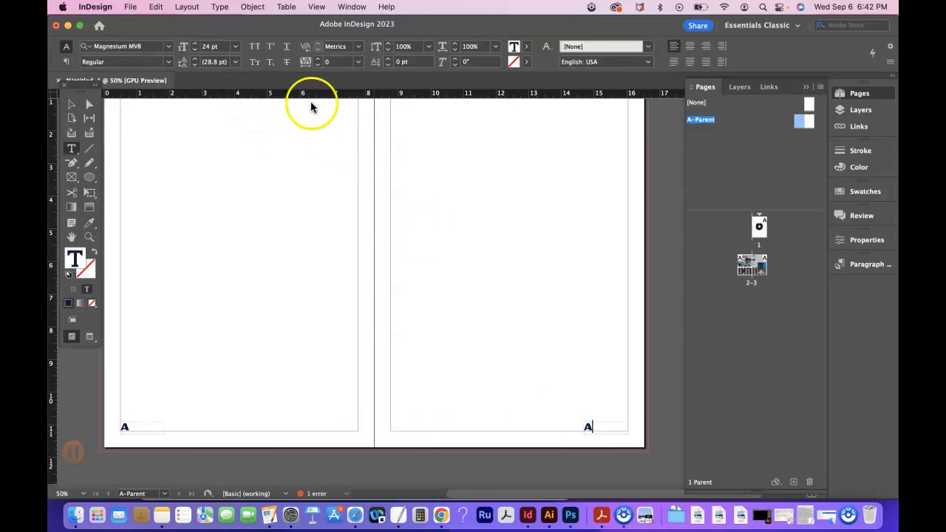
pyautogui.click(706, 46)
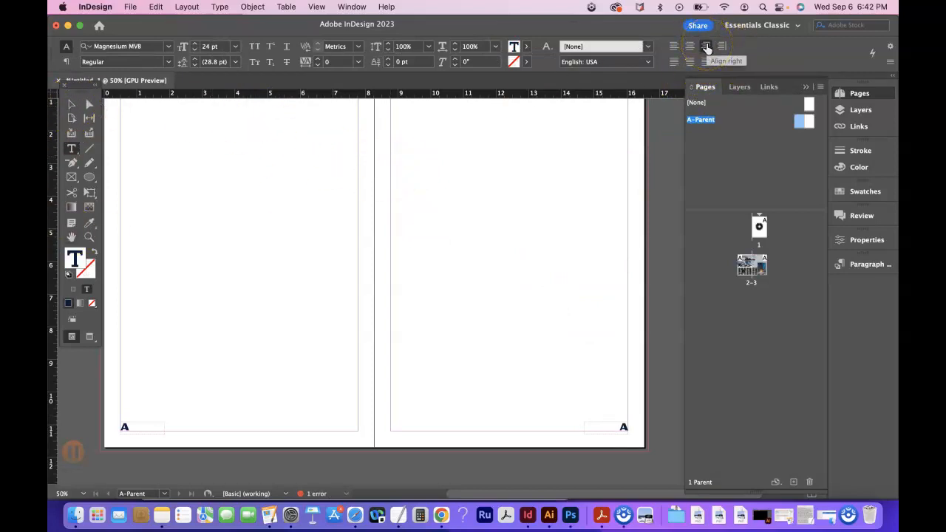
pyautogui.click(71, 104)
pyautogui.click(410, 273)
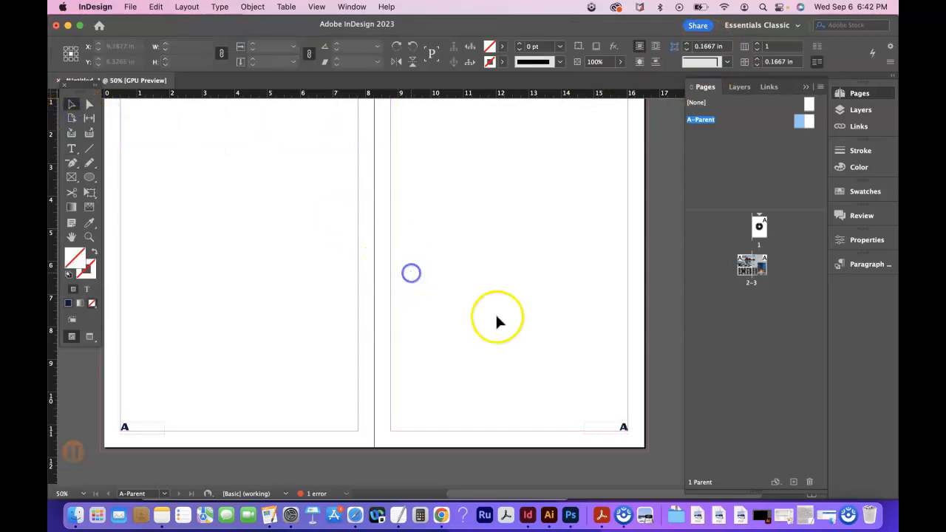
pyautogui.click(604, 436)
pyautogui.click(124, 428)
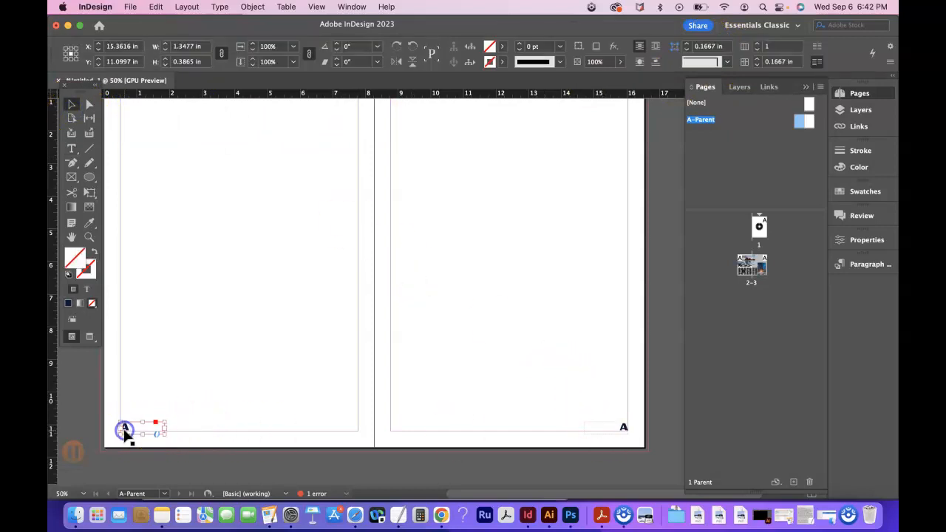
pyautogui.click(624, 429)
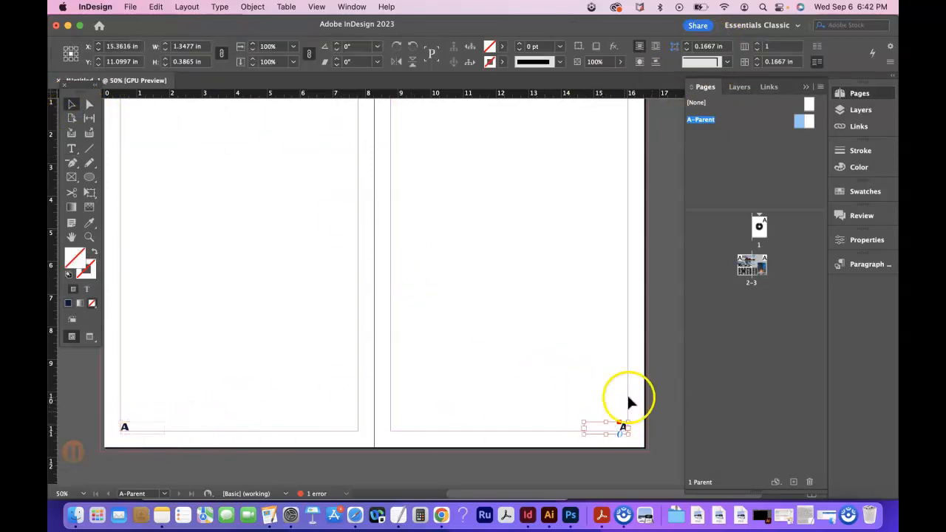
pyautogui.click(509, 394)
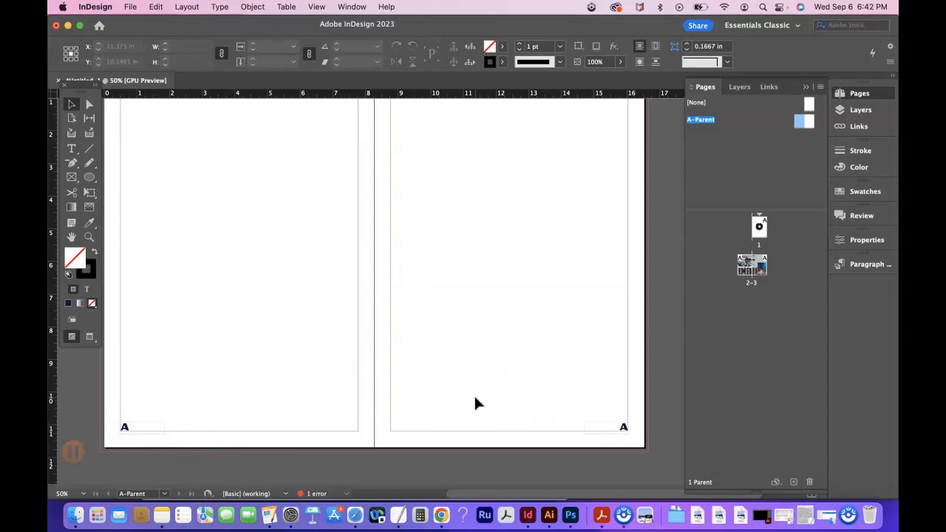
# Apply the left and right A-Parent pages to pages 2 and 3 and open that spread.
pyautogui.click(705, 265)
pyautogui.moveTo(800, 127); pyautogui.dragTo(745, 259)
pyautogui.click(812, 124)
pyautogui.moveTo(812, 121); pyautogui.dragTo(768, 265)
pyautogui.scroll(-1, 484, 383)
pyautogui.hscroll(-2, 484, 383)
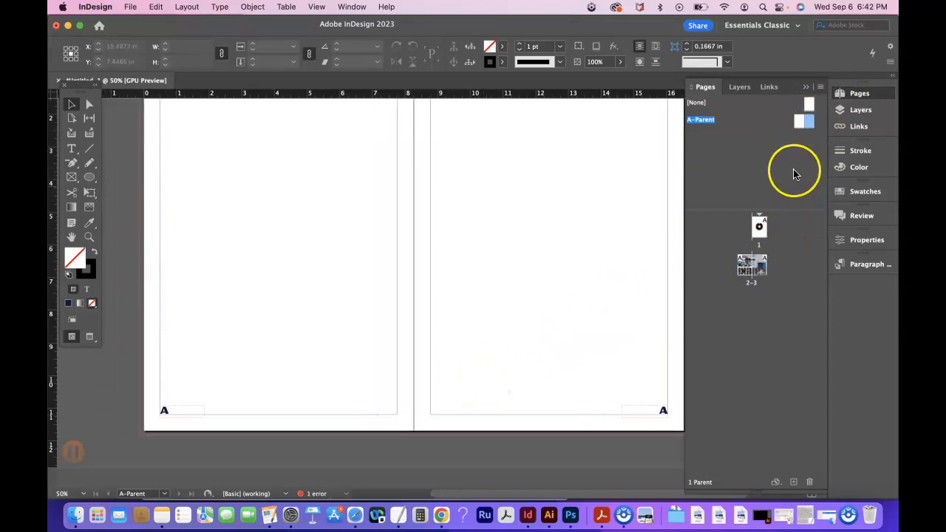
pyautogui.doubleClick(747, 273)
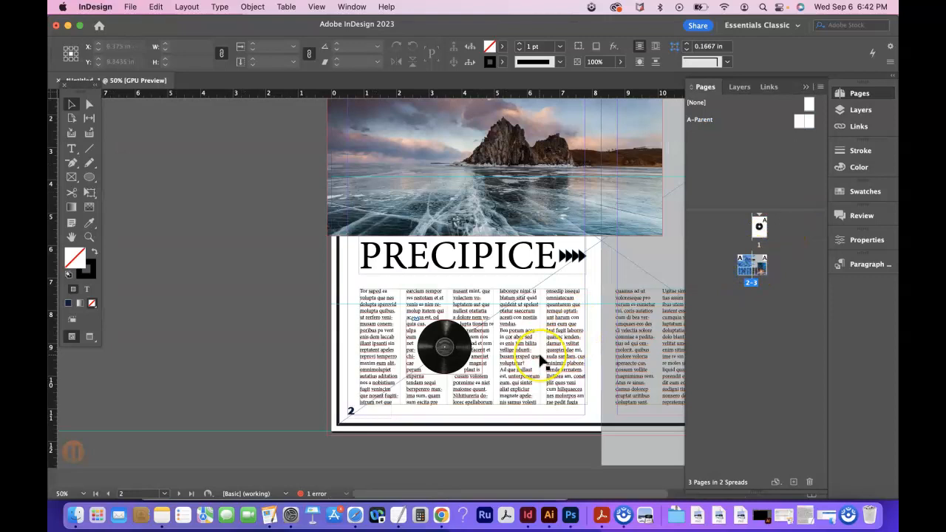
pyautogui.hscroll(5, 539, 362)
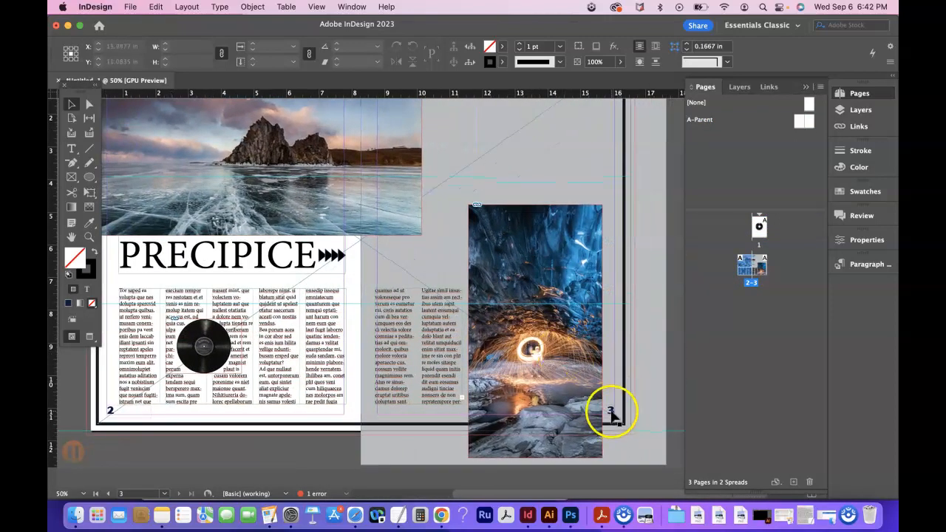
# Try moving the blue cave image over the page 3 number, to X about 14.10 in.
pyautogui.moveTo(589, 272); pyautogui.dragTo(603, 270)
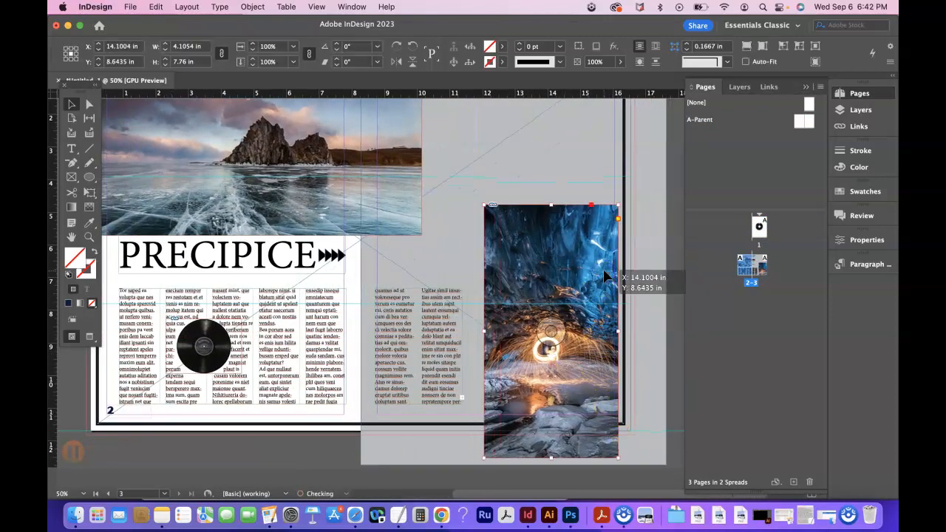
pyautogui.click(582, 378)
pyautogui.click(612, 410)
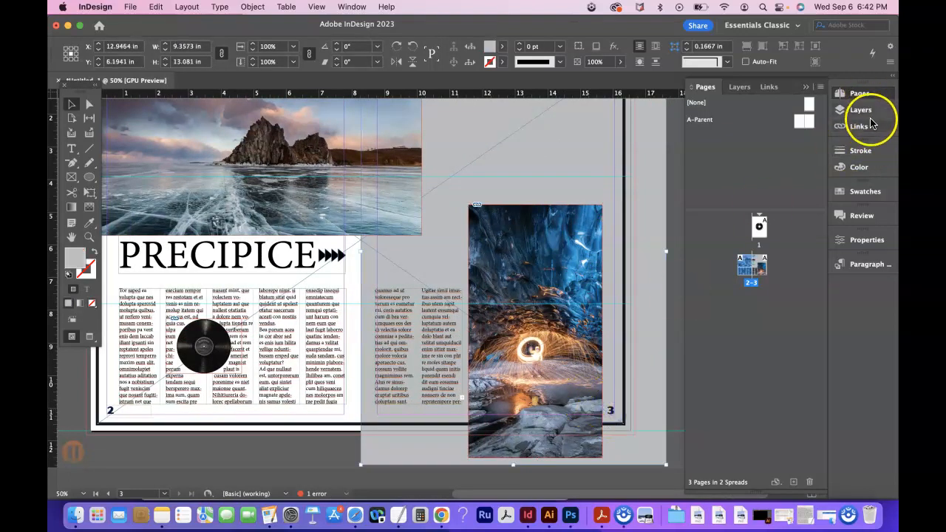
# Check which layers hold the grey background frame on page 3 and the left page number frame on A-Parent.
pyautogui.click(862, 111)
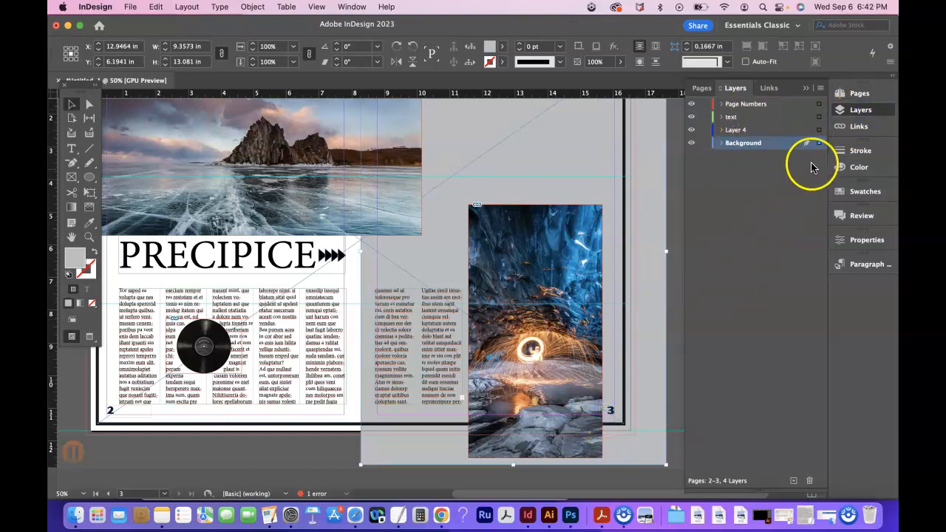
pyautogui.click(857, 96)
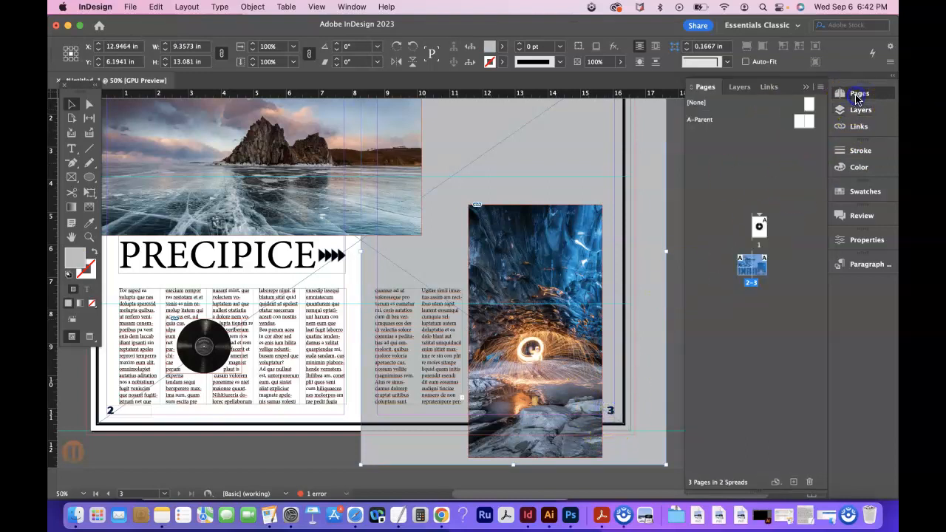
pyautogui.doubleClick(804, 121)
pyautogui.click(371, 415)
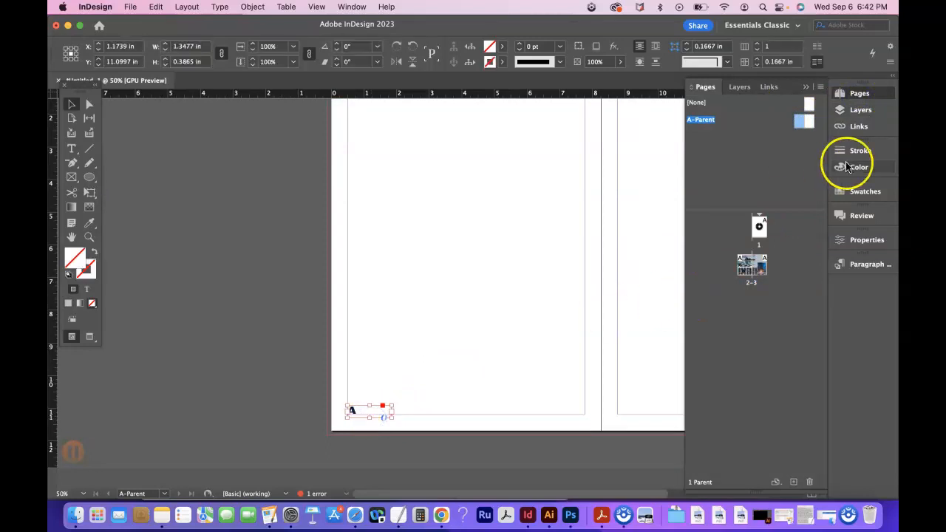
pyautogui.click(868, 119)
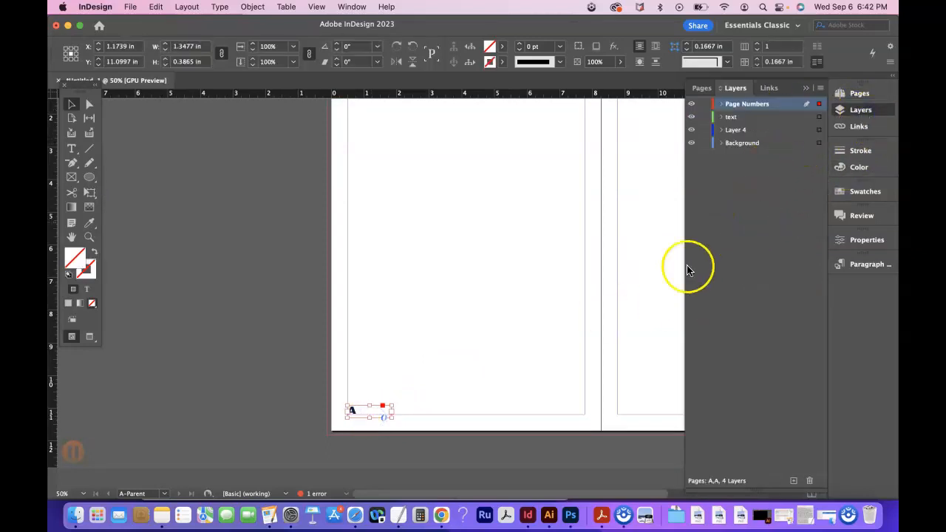
pyautogui.click(843, 96)
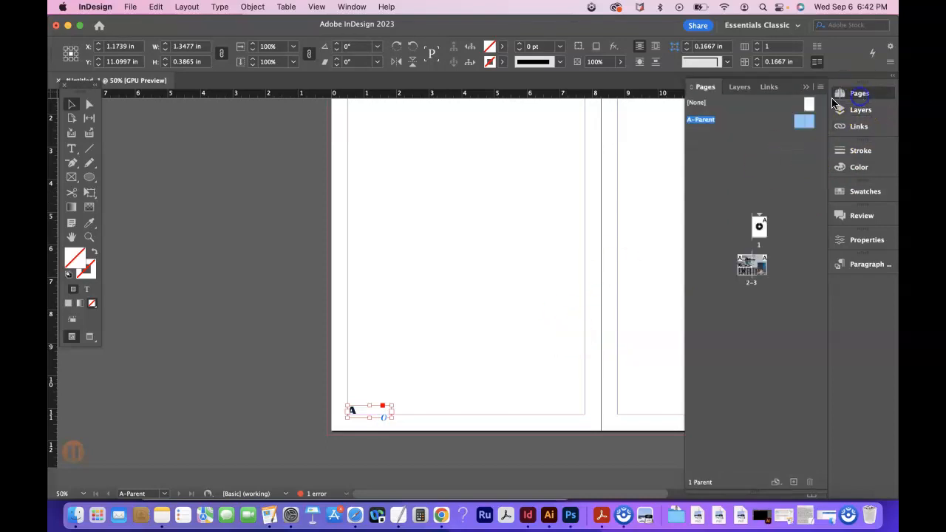
# Return to pages 2-3, shift the cave image across the page 3 number, and undo the move.
pyautogui.doubleClick(752, 265)
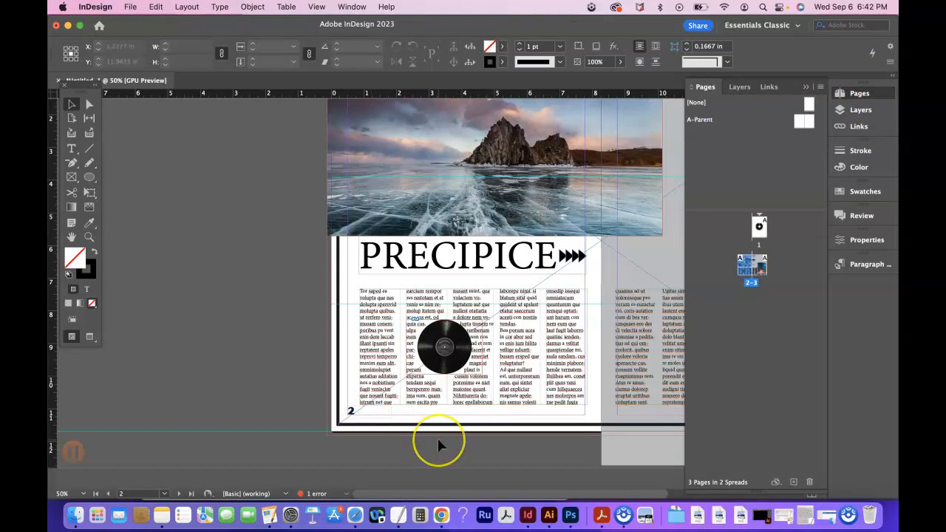
pyautogui.hscroll(10, 439, 444)
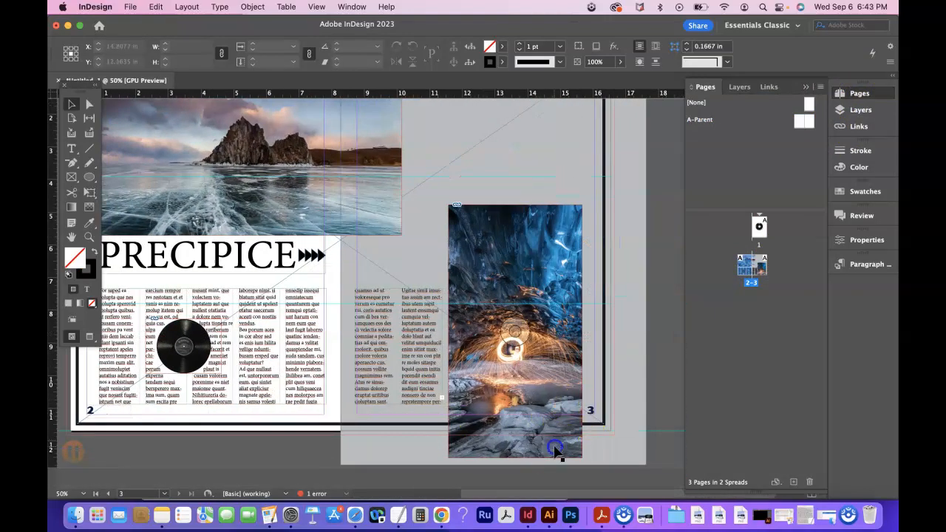
pyautogui.moveTo(555, 448); pyautogui.dragTo(582, 452)
pyautogui.press('super+z')
pyautogui.click(655, 416)
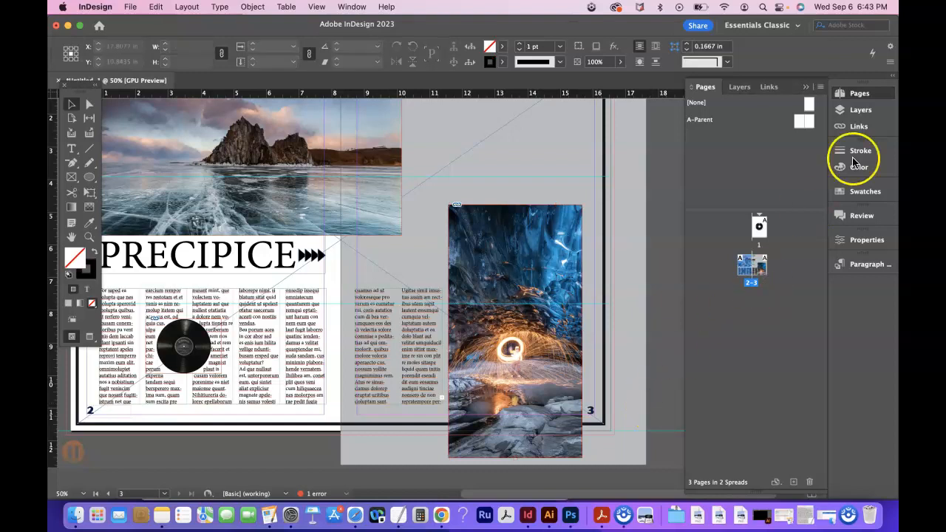
# Examine the contents of the Page Numbers layer and the text layer on pages 2-3.
pyautogui.click(859, 111)
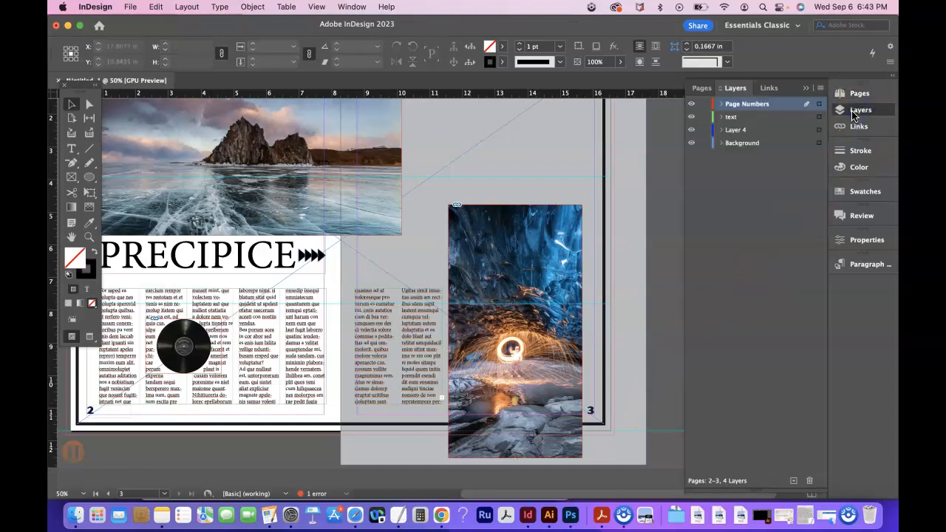
pyautogui.click(722, 104)
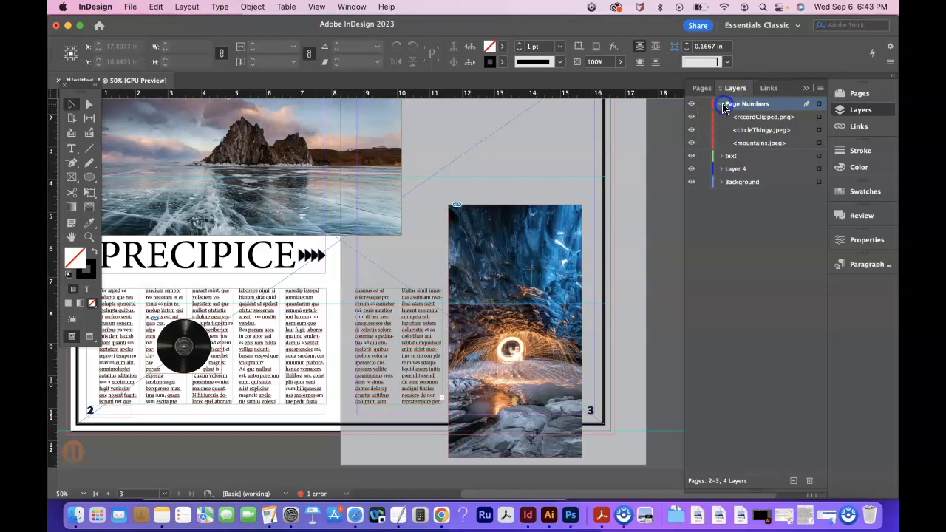
pyautogui.click(721, 104)
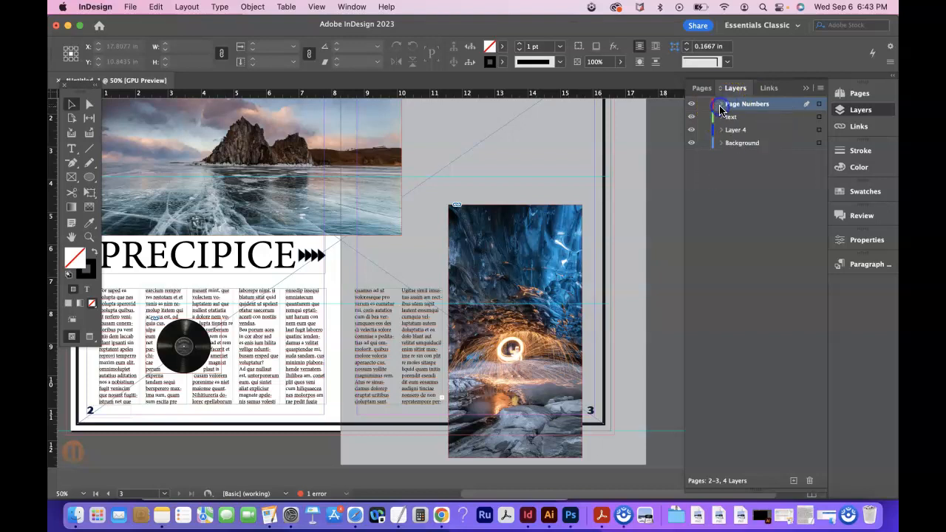
pyautogui.click(720, 118)
pyautogui.click(721, 118)
pyautogui.click(722, 105)
pyautogui.click(723, 105)
# Rename the Page Numbers layer that holds the placed pictures as images.
pyautogui.doubleClick(744, 105)
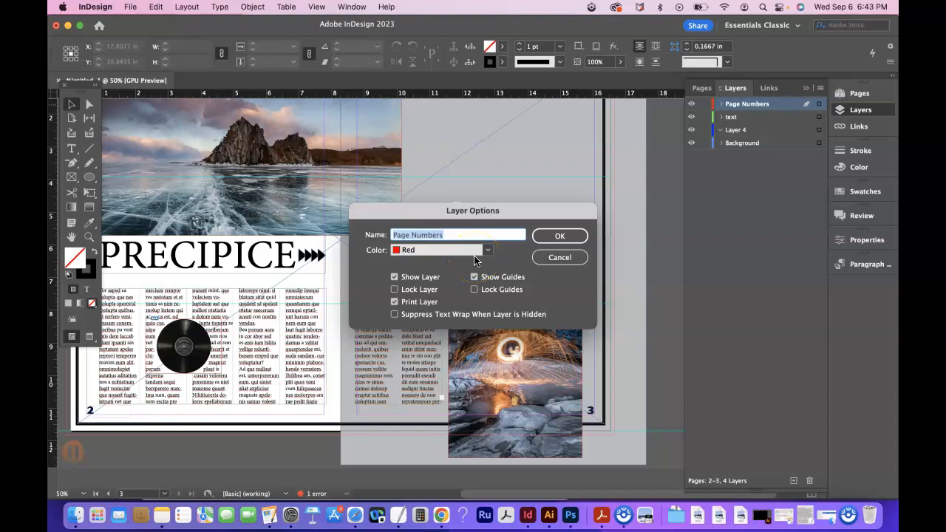
pyautogui.write('Images')
pyautogui.click(556, 237)
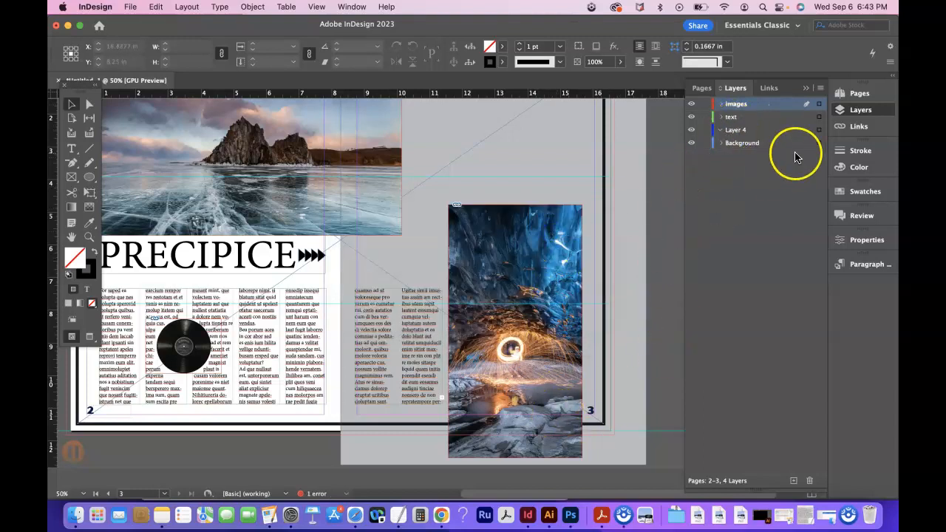
# Rename Layer 4 as page numbers and move it to the top of the layer stack.
pyautogui.doubleClick(740, 130)
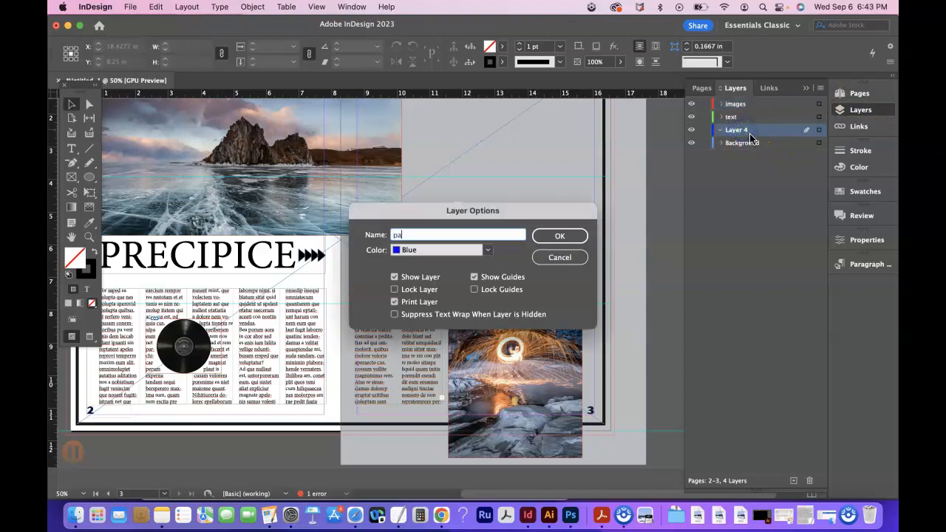
pyautogui.write('page numbers')
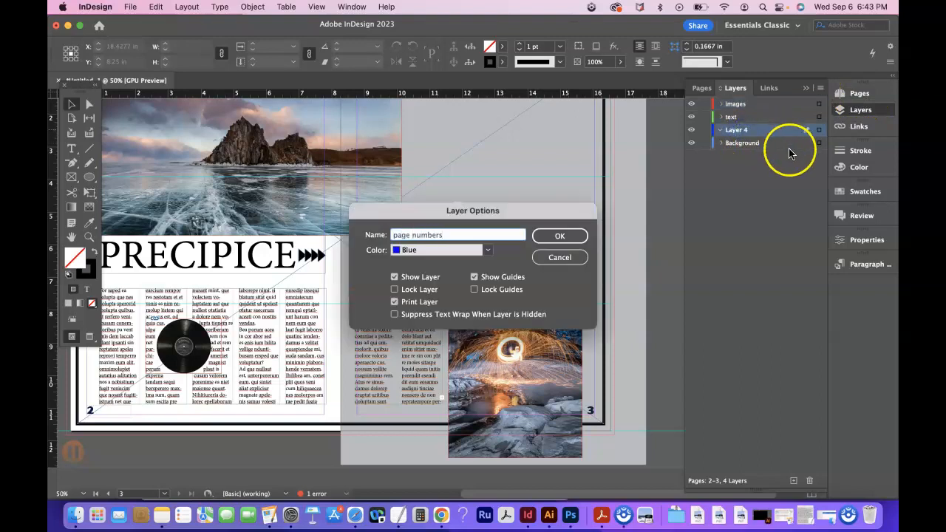
pyautogui.click(547, 237)
pyautogui.moveTo(759, 138); pyautogui.dragTo(761, 235)
# Move the left A-Parent page number frame from the images layer to the page numbers layer.
pyautogui.click(859, 93)
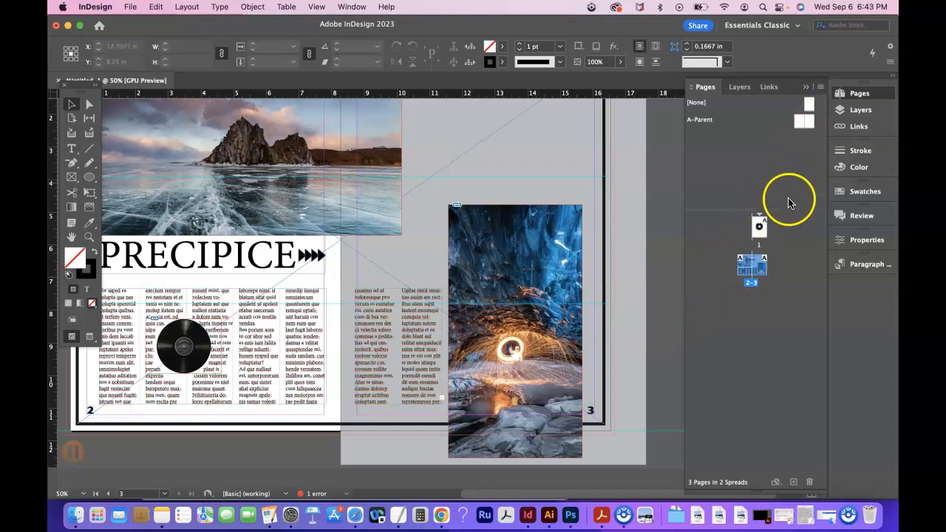
pyautogui.doubleClick(799, 128)
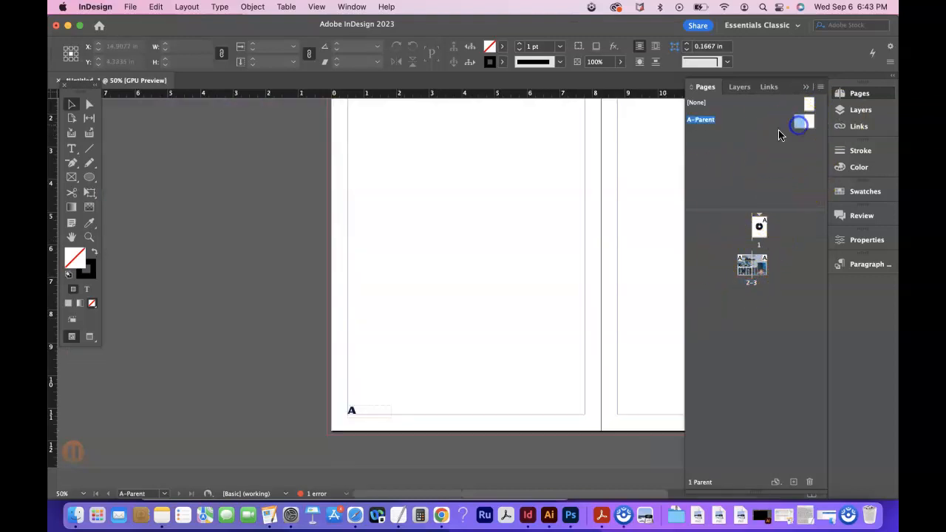
pyautogui.click(363, 414)
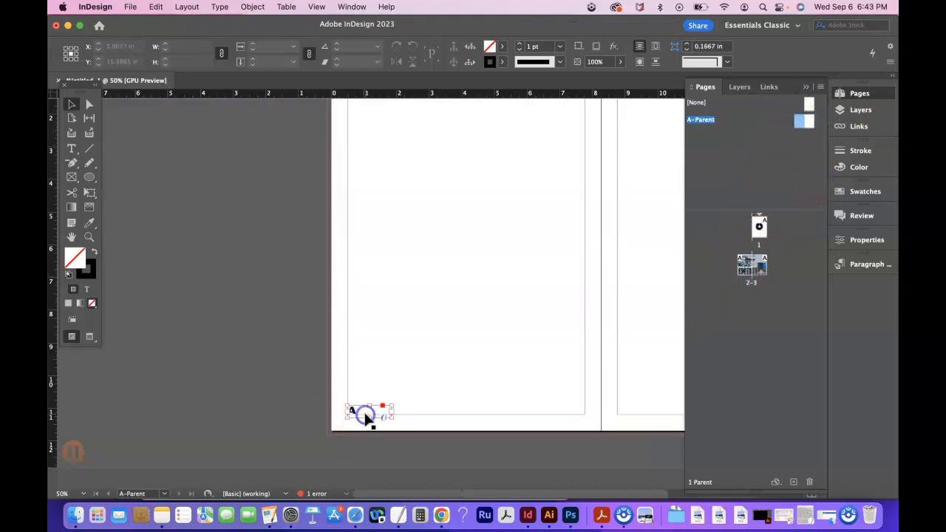
pyautogui.click(863, 114)
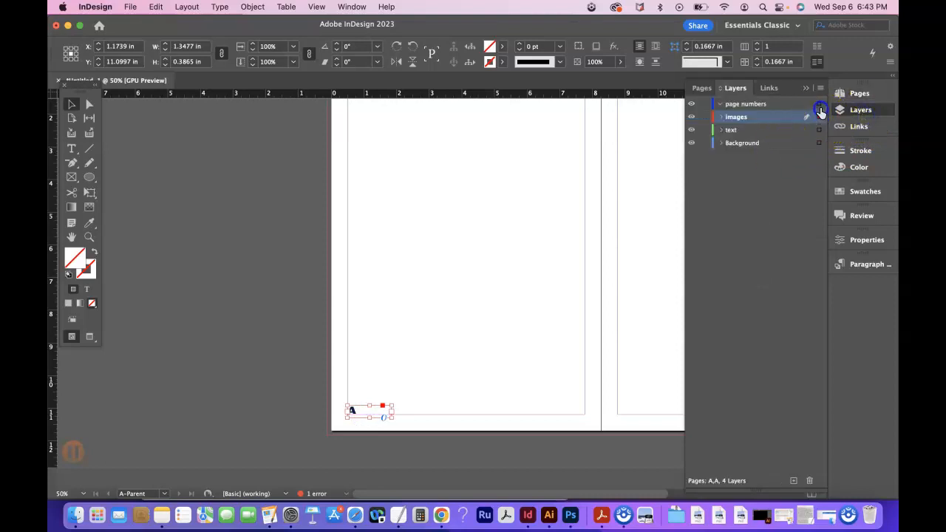
pyautogui.moveTo(819, 117); pyautogui.dragTo(818, 104)
# Move the right A-Parent page number frame from the images layer to the page numbers layer.
pyautogui.hscroll(10, 567, 312)
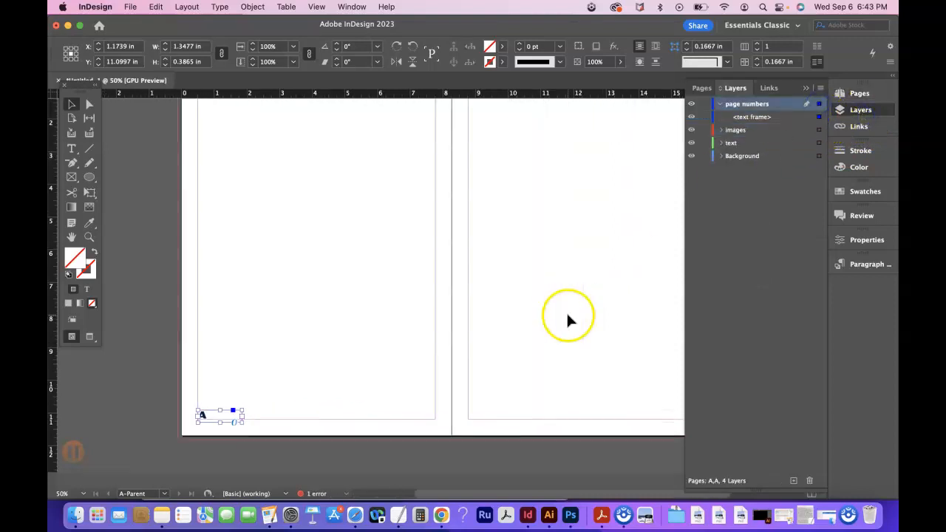
pyautogui.click(604, 418)
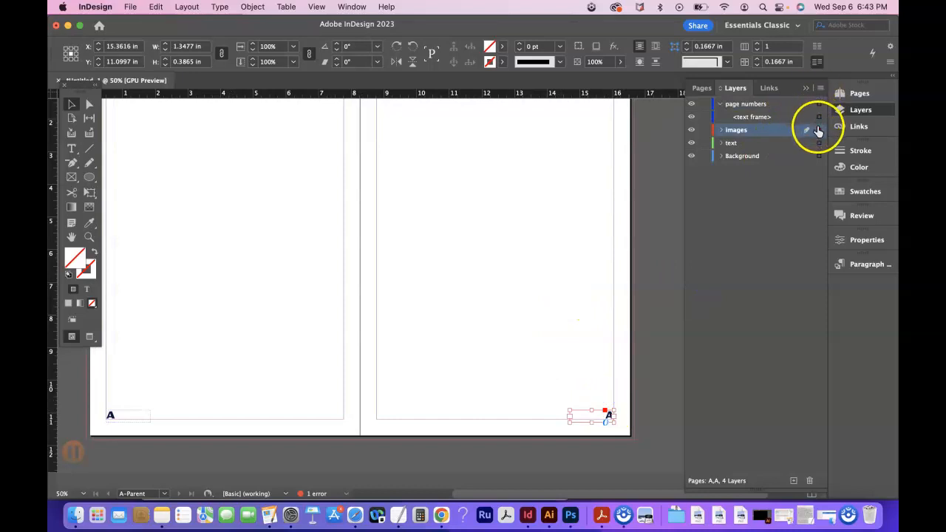
pyautogui.moveTo(819, 109); pyautogui.dragTo(819, 106)
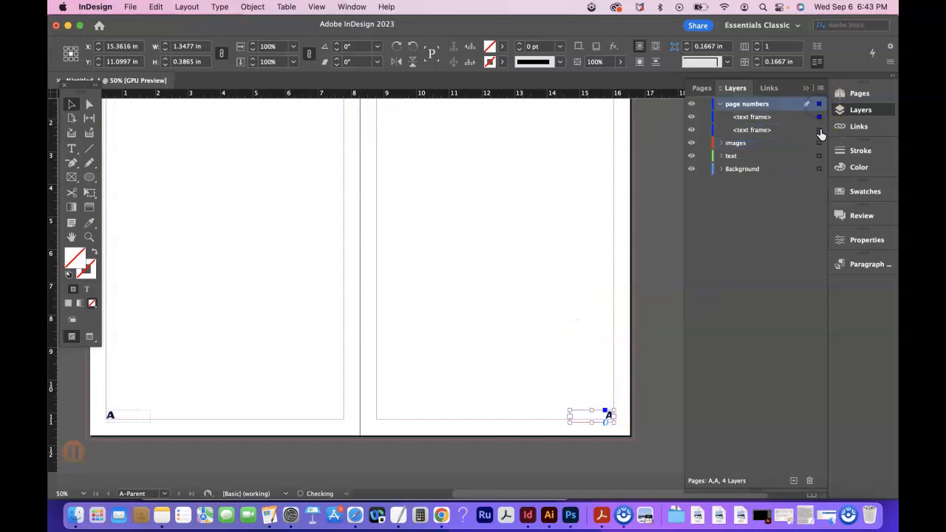
# Test the layer order on pages 2-3 by moving the cave photo over page number 3, and undo the move.
pyautogui.click(861, 93)
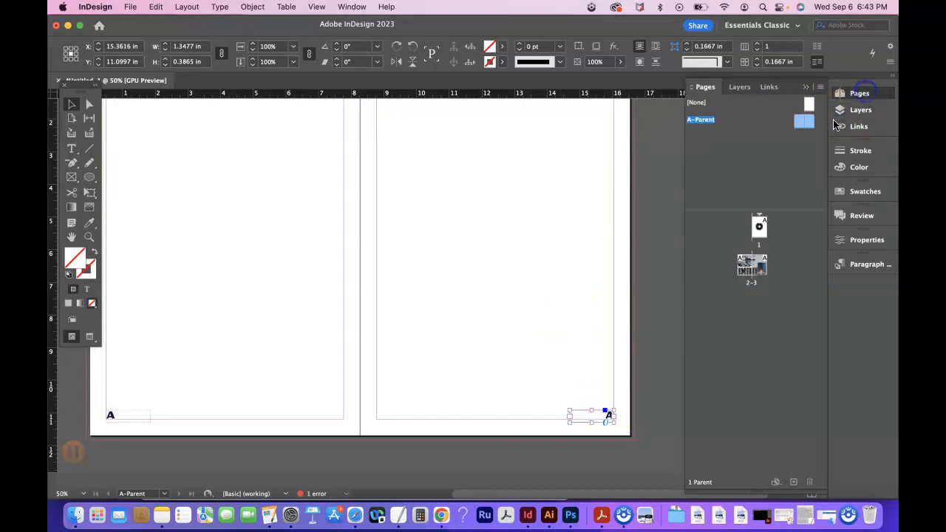
pyautogui.doubleClick(745, 267)
pyautogui.hscroll(10, 647, 374)
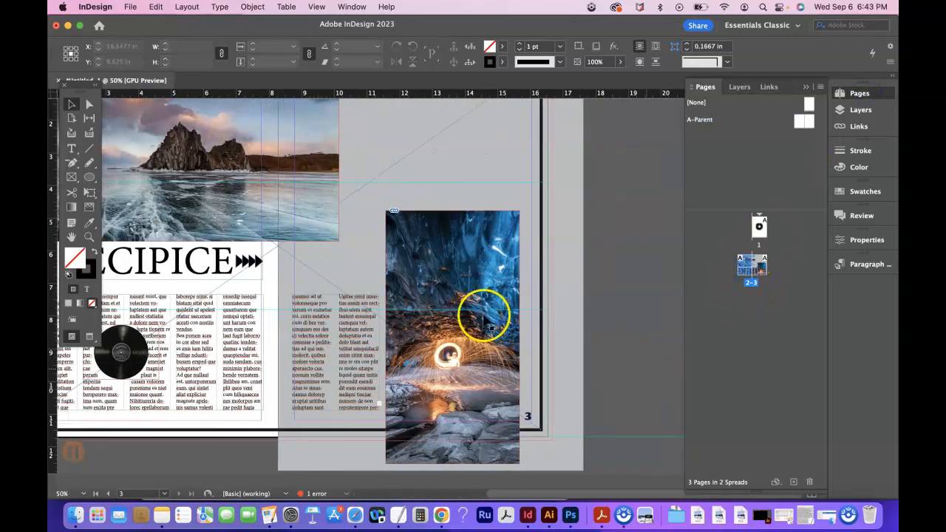
pyautogui.moveTo(456, 268); pyautogui.dragTo(488, 276)
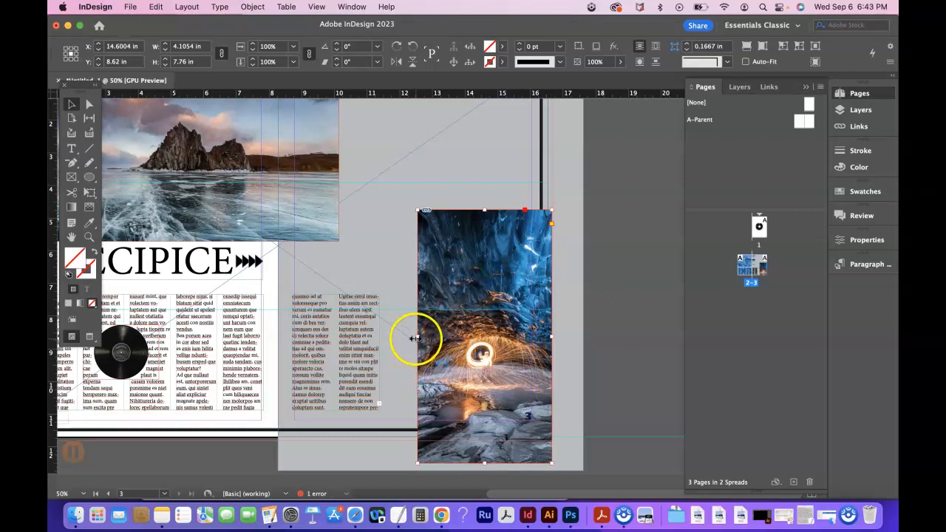
pyautogui.press('super+z')
pyautogui.press('super+z')
pyautogui.click(599, 405)
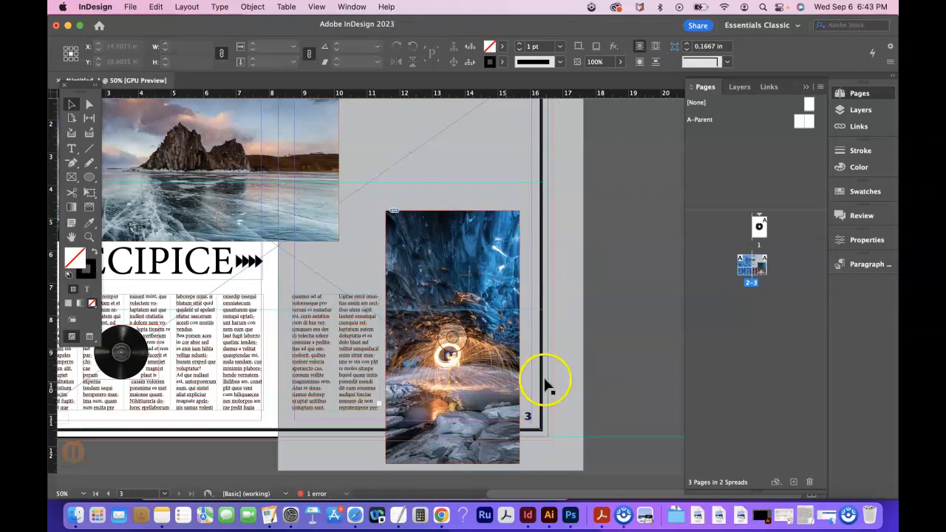
# Apply the [None] parent to page 1 so that the first page carries no page number.
pyautogui.press('super+minus')
pyautogui.press('super+minus')
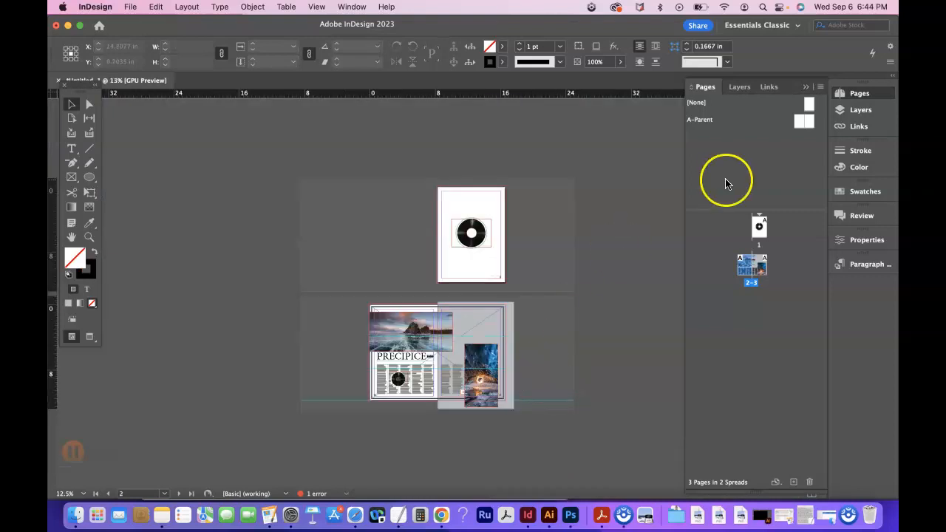
pyautogui.click(499, 271)
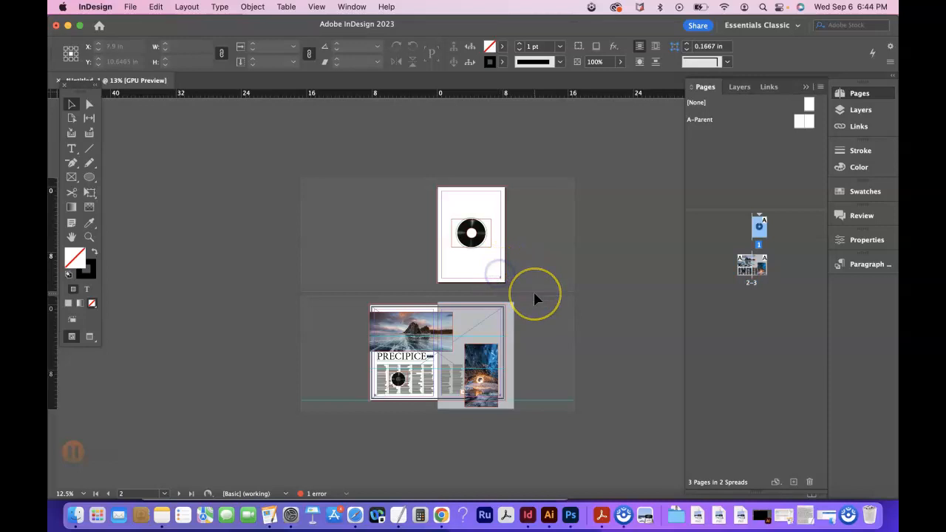
pyautogui.press('super+equal')
pyautogui.press('super+equal')
pyautogui.press('super+equal')
pyautogui.click(583, 302)
pyautogui.hscroll(5, 583, 301)
pyautogui.scroll(-3, 583, 302)
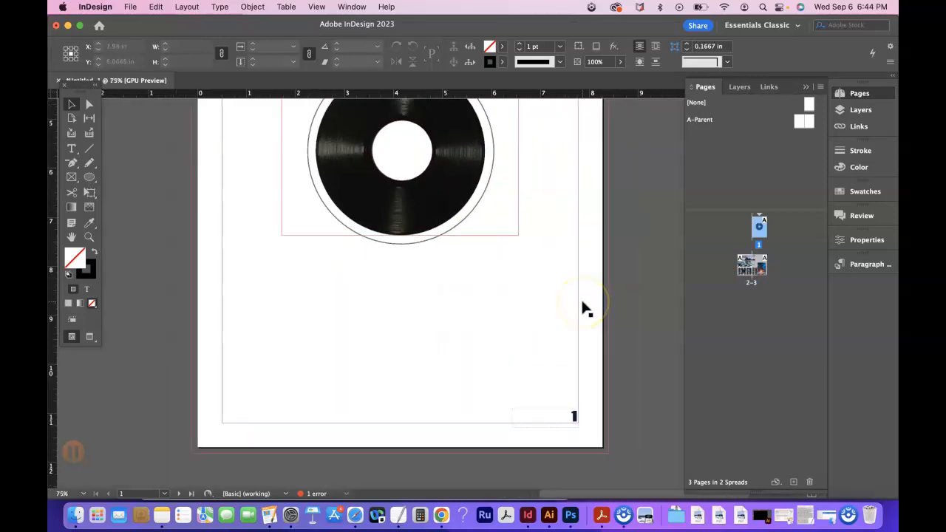
pyautogui.scroll(2, 583, 302)
pyautogui.scroll(-3, 582, 309)
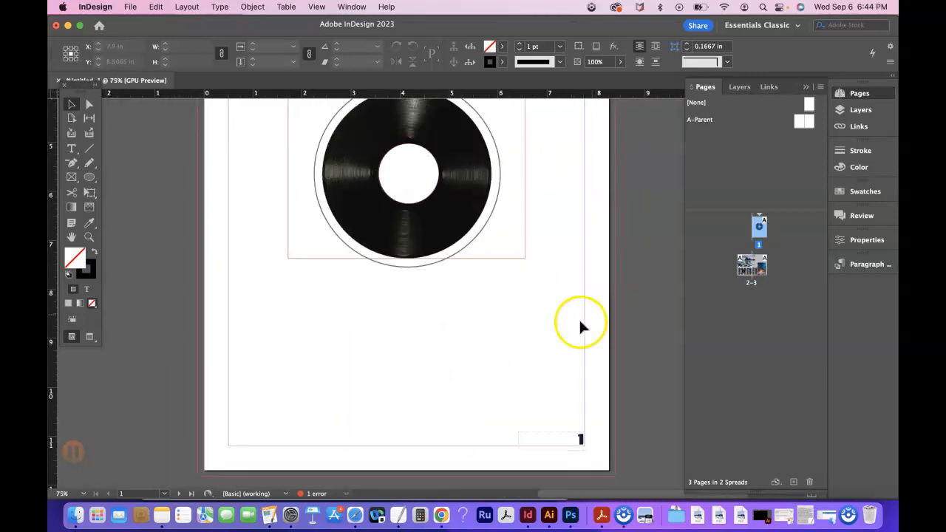
pyautogui.moveTo(808, 109); pyautogui.dragTo(760, 227)
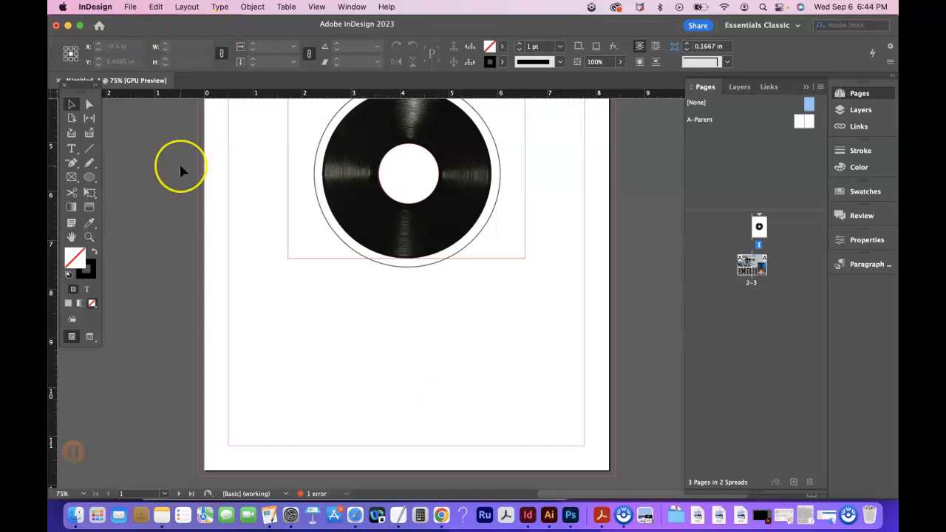
# Switch the document to Preview mode and check page 1 and the 2-3 spread without guides.
pyautogui.press('super+minus')
pyautogui.press('super+minus')
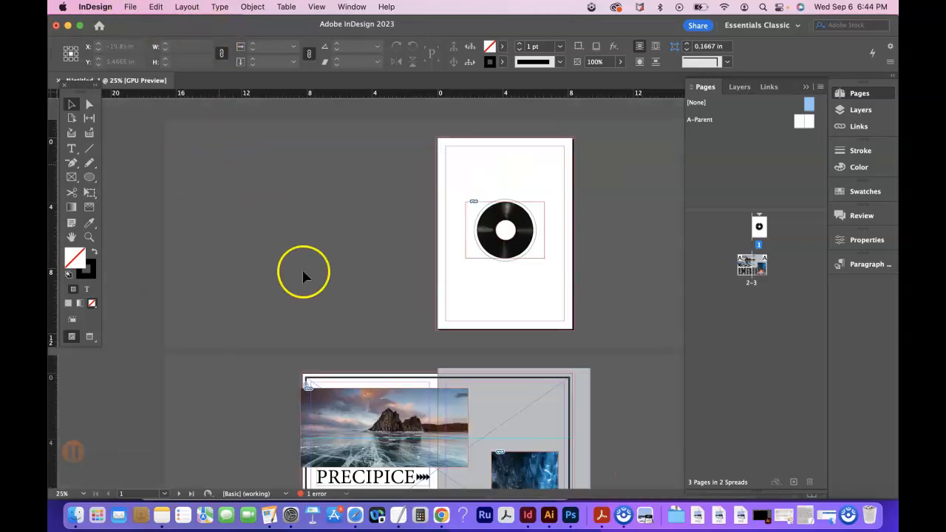
pyautogui.scroll(-3, 302, 268)
pyautogui.scroll(-2, 303, 276)
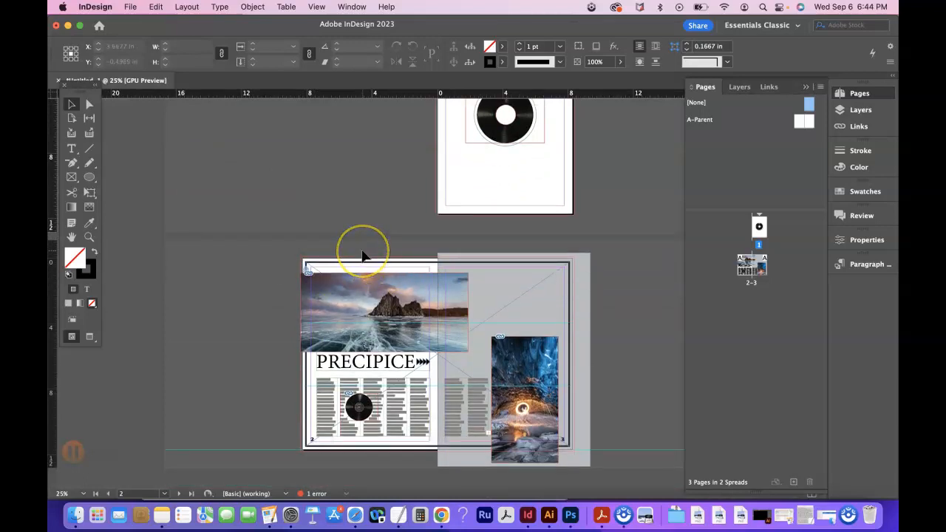
pyautogui.press('w')
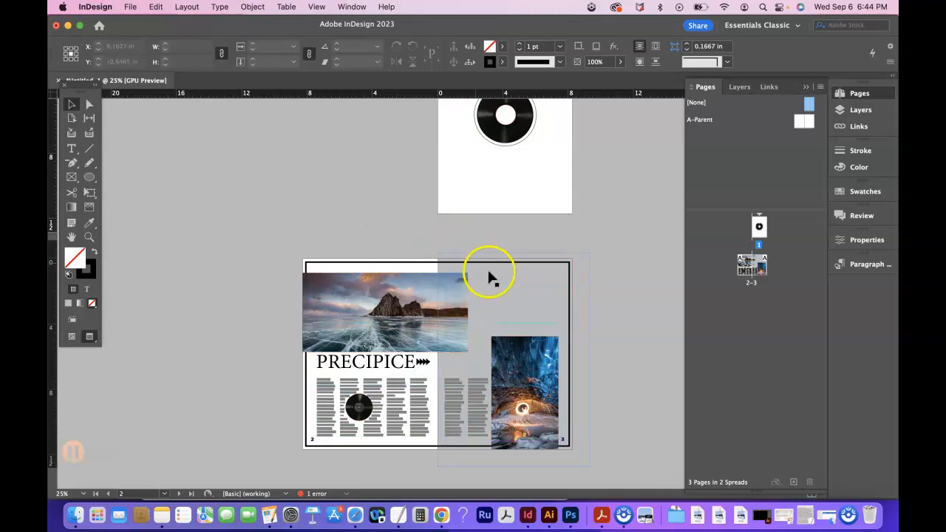
pyautogui.scroll(1, 627, 332)
pyautogui.scroll(2, 628, 332)
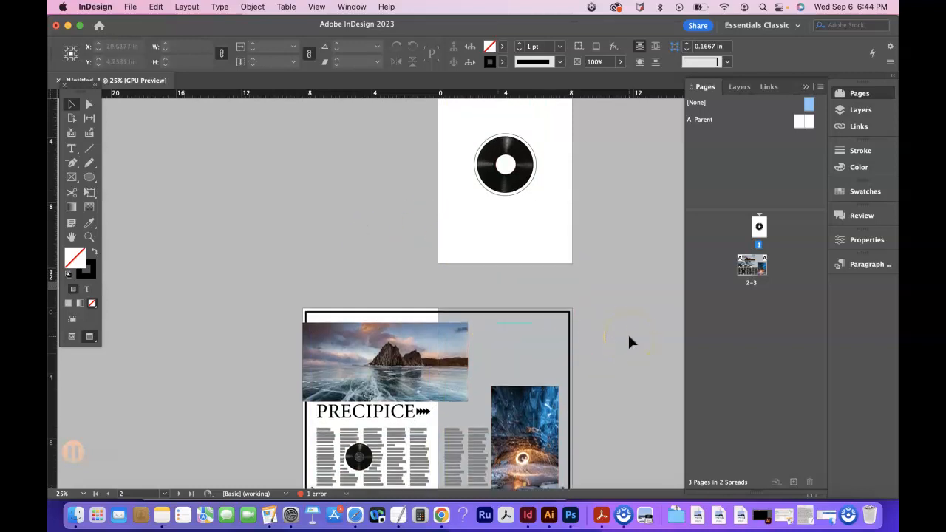
# Open the Package check and review Fonts, Links and Images, Colors and Inks, Print Settings, External Plug-ins and the Summary.
pyautogui.click(130, 7)
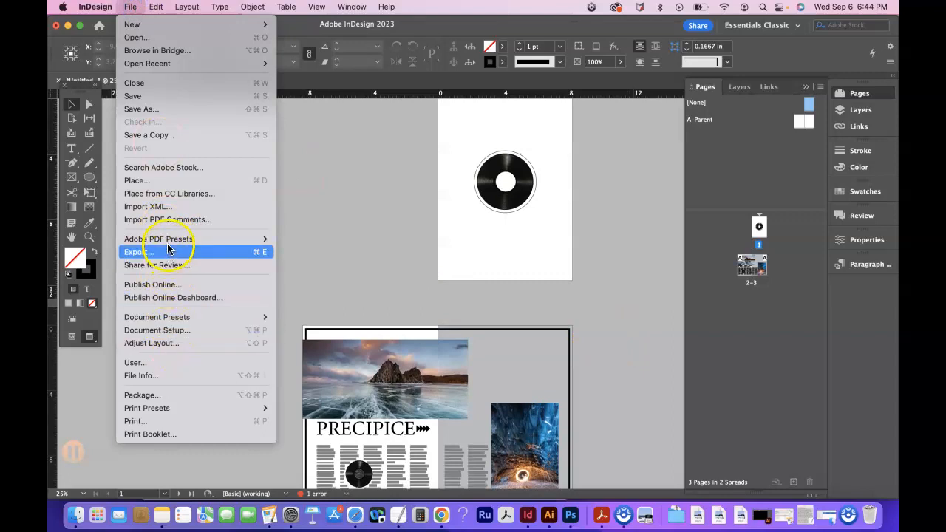
pyautogui.click(158, 394)
pyautogui.click(400, 214)
pyautogui.click(402, 225)
pyautogui.click(404, 237)
pyautogui.click(404, 250)
pyautogui.click(405, 264)
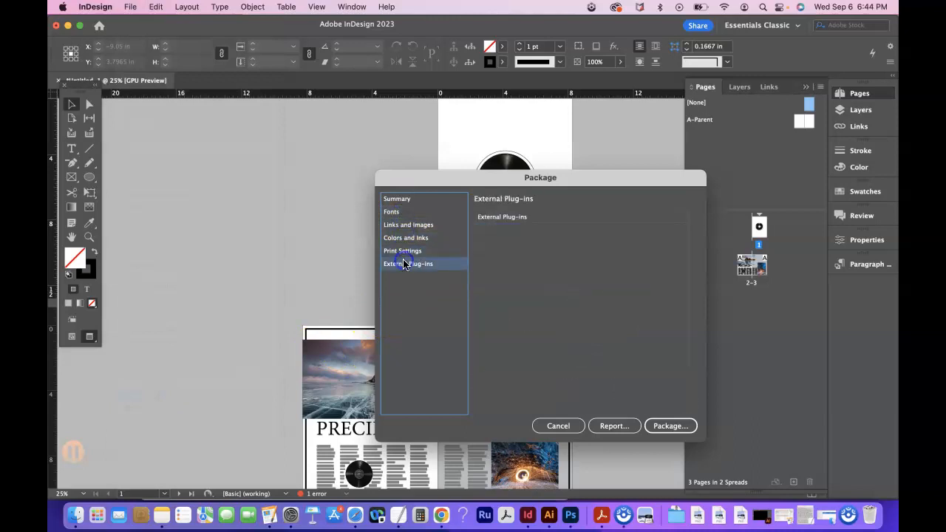
pyautogui.click(398, 200)
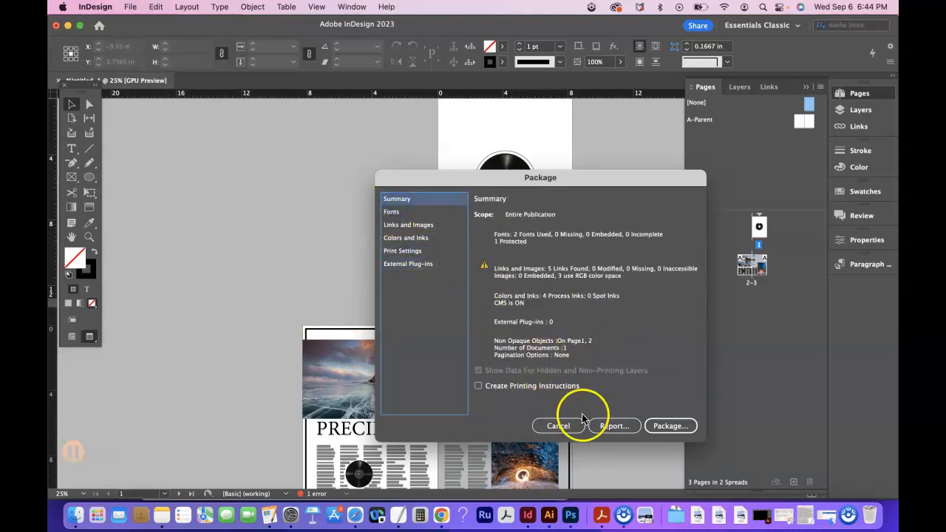
# Proceed with packaging and save the publication as MagazineSpreadDemoFinal, without spaces in the name, in InDesign 2023 document format.
pyautogui.click(670, 425)
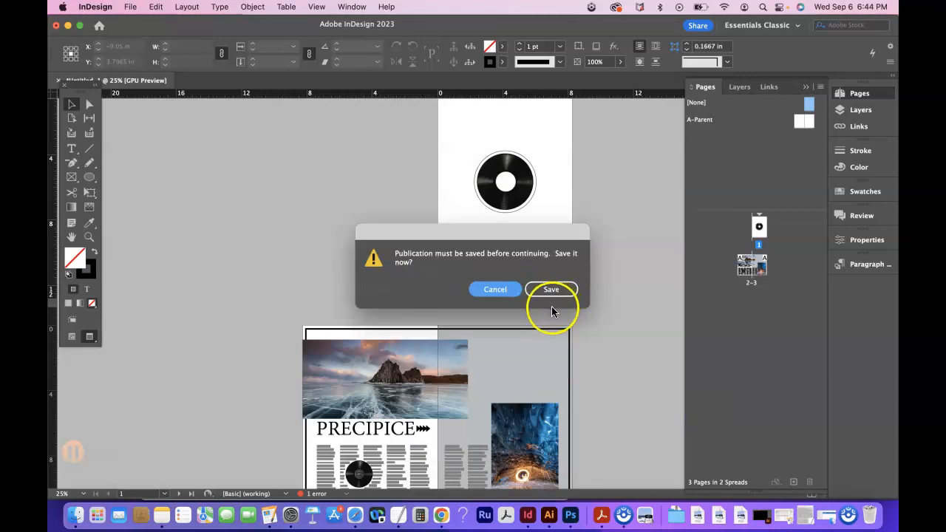
pyautogui.click(552, 290)
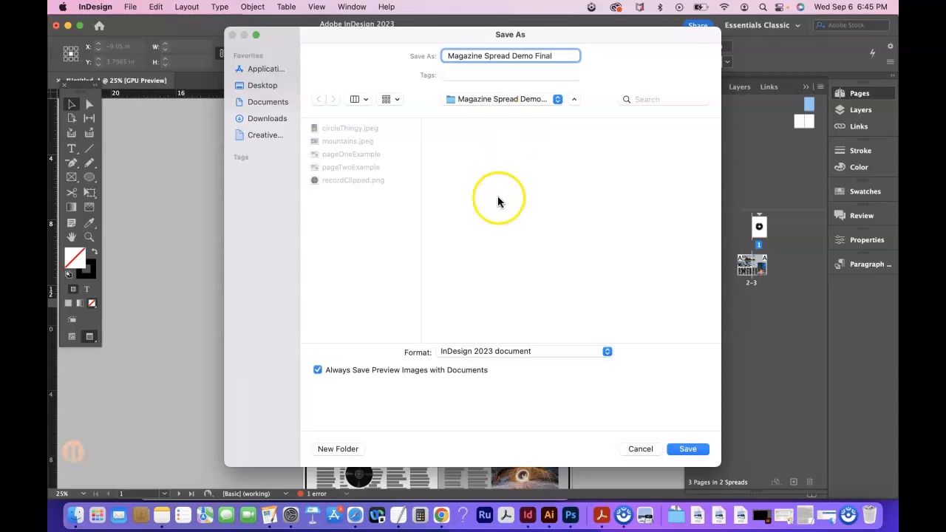
pyautogui.click(537, 57)
pyautogui.click(684, 451)
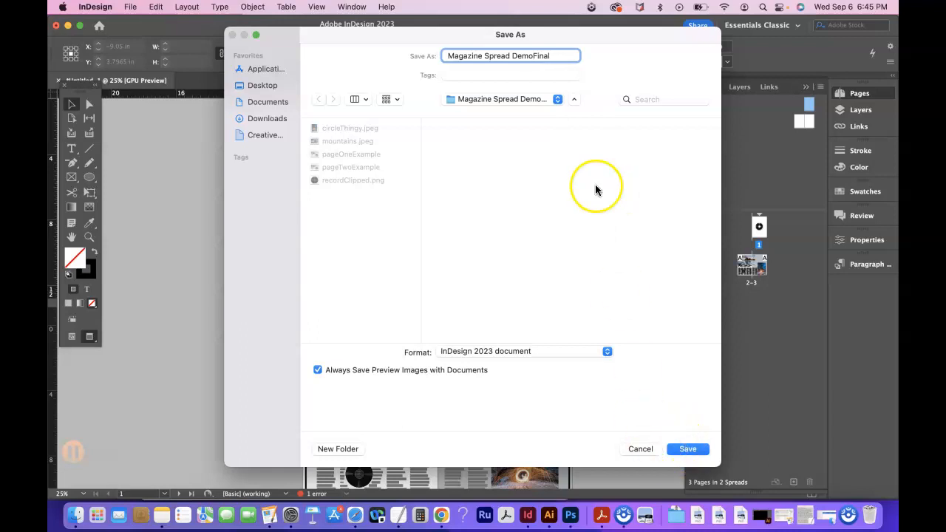
pyautogui.click(512, 55)
pyautogui.press('BackSpace')
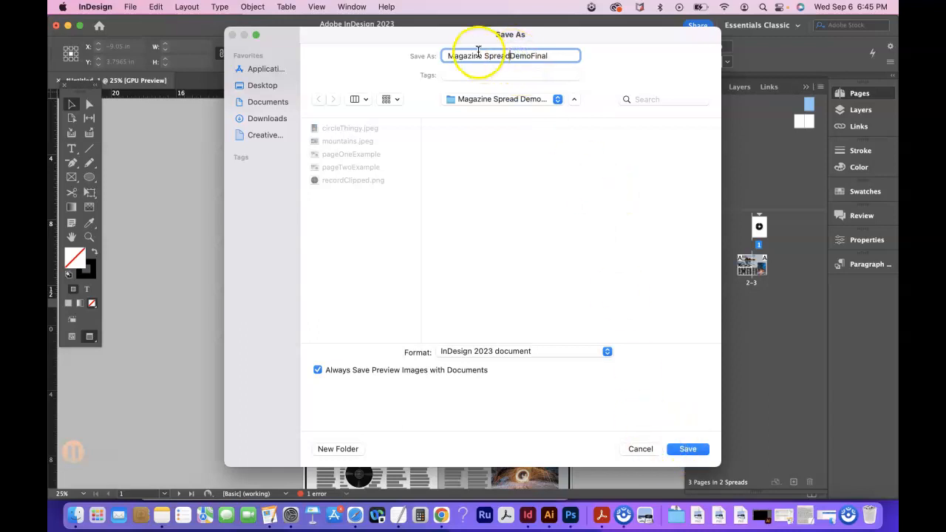
pyautogui.click(484, 57)
pyautogui.press('BackSpace')
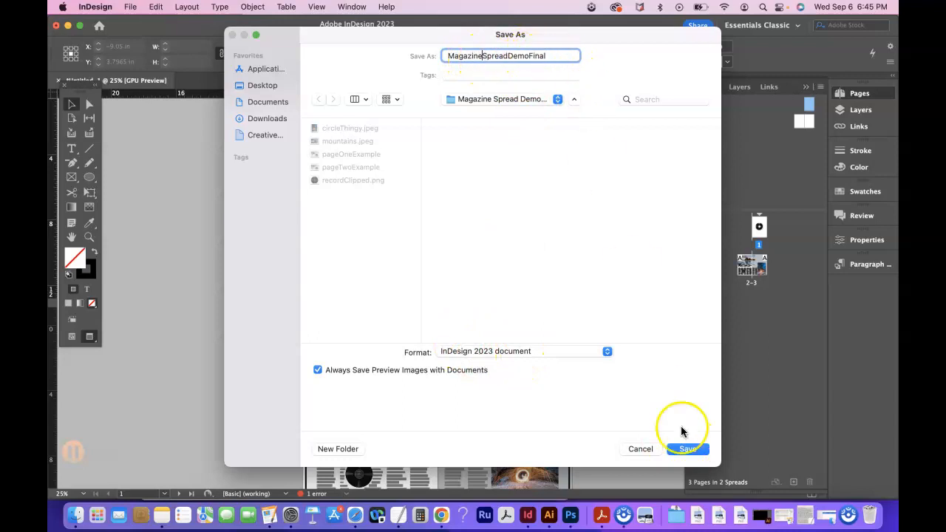
pyautogui.click(689, 451)
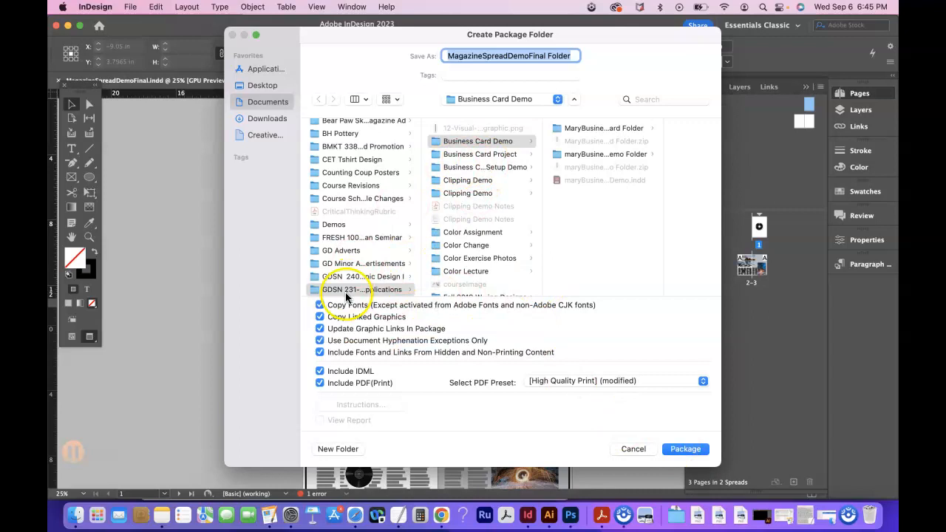
# Set the package destination to the Magazine Spread Demo Files (download me) folder in Downloads, with the files shown as a list.
pyautogui.click(269, 120)
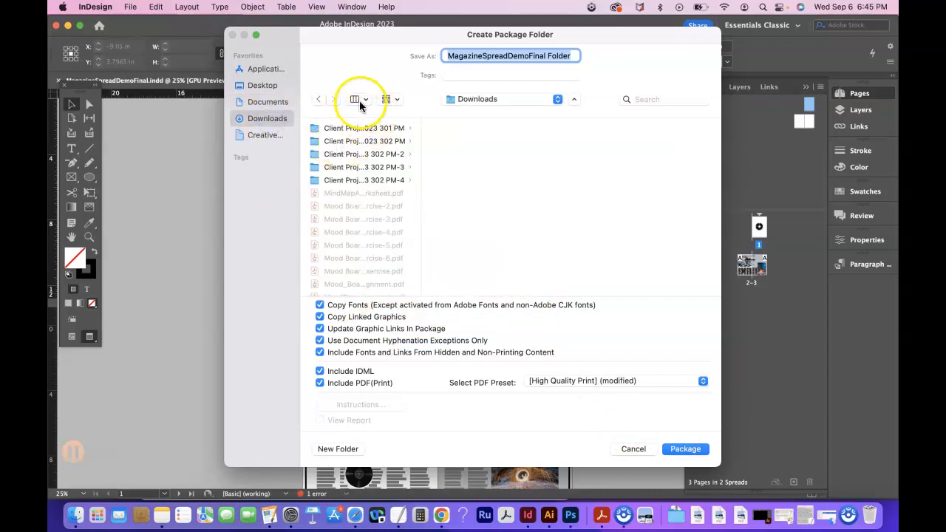
pyautogui.click(358, 99)
pyautogui.click(365, 162)
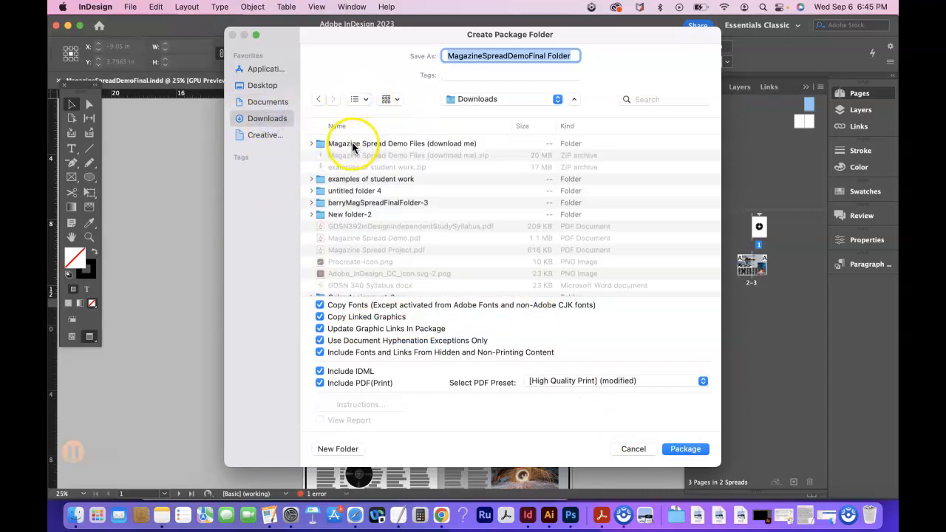
pyautogui.doubleClick(345, 143)
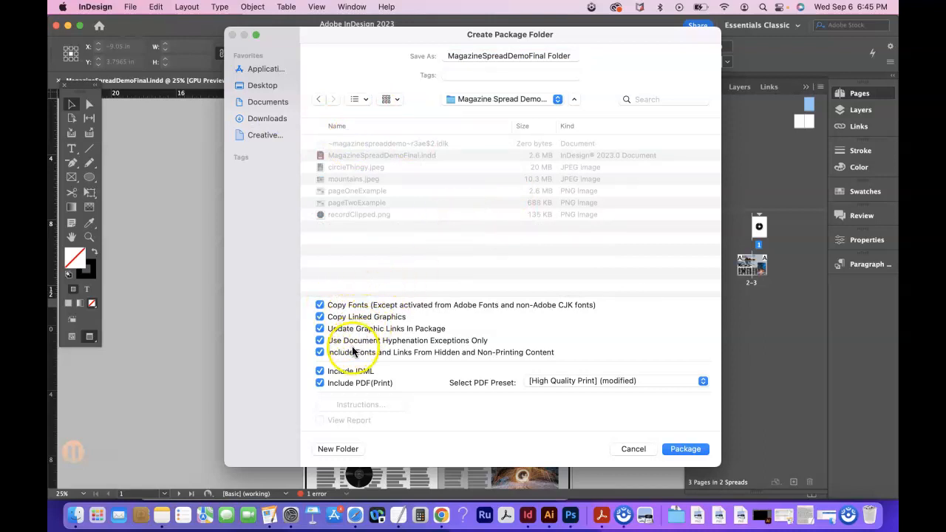
# Create the package without IDML, including a print PDF with the [High Quality Print] preset.
pyautogui.click(319, 371)
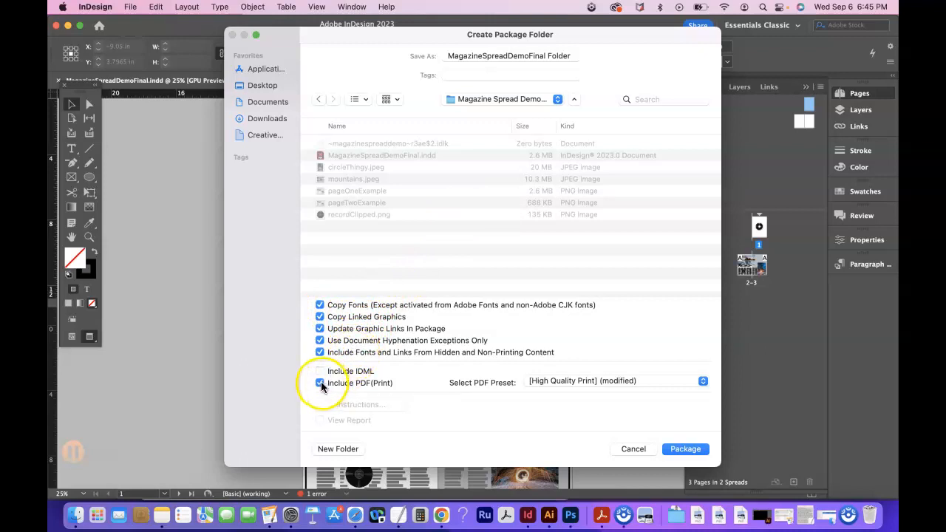
pyautogui.click(320, 384)
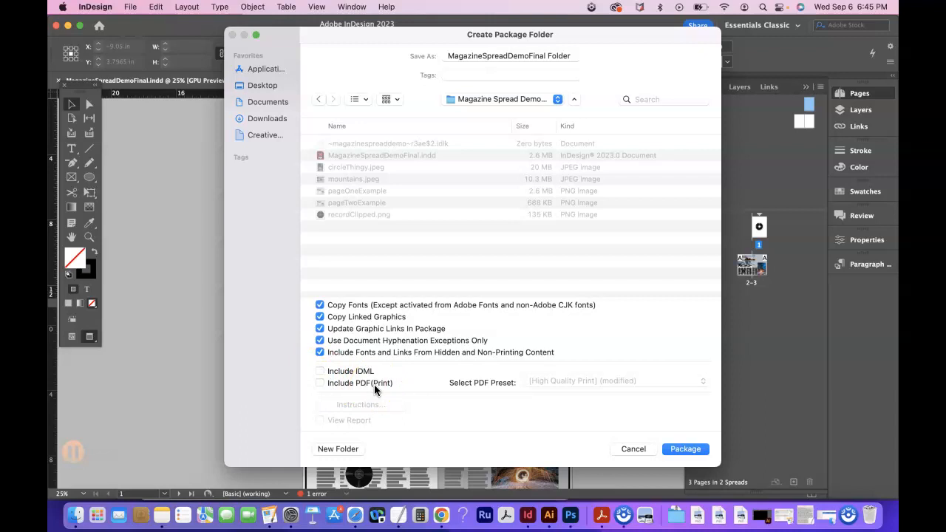
pyautogui.click(320, 384)
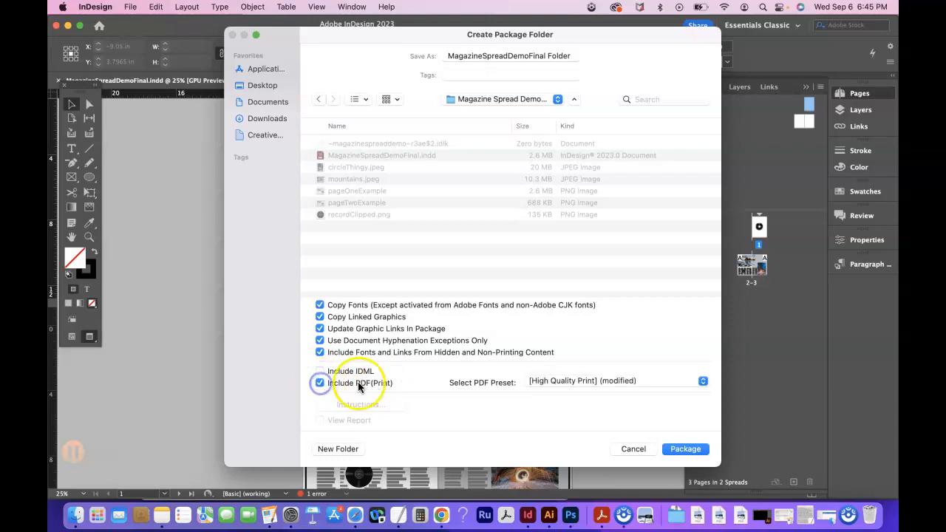
pyautogui.click(570, 381)
pyautogui.click(577, 370)
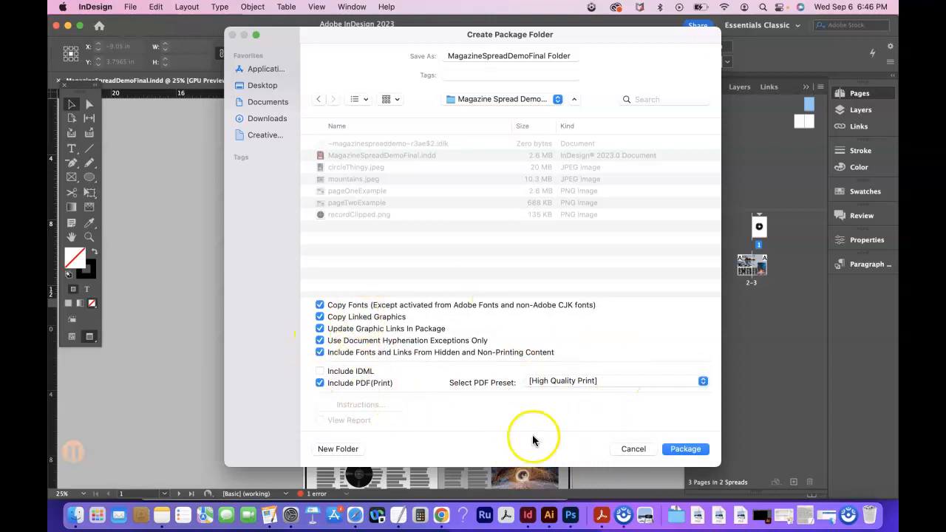
pyautogui.click(681, 449)
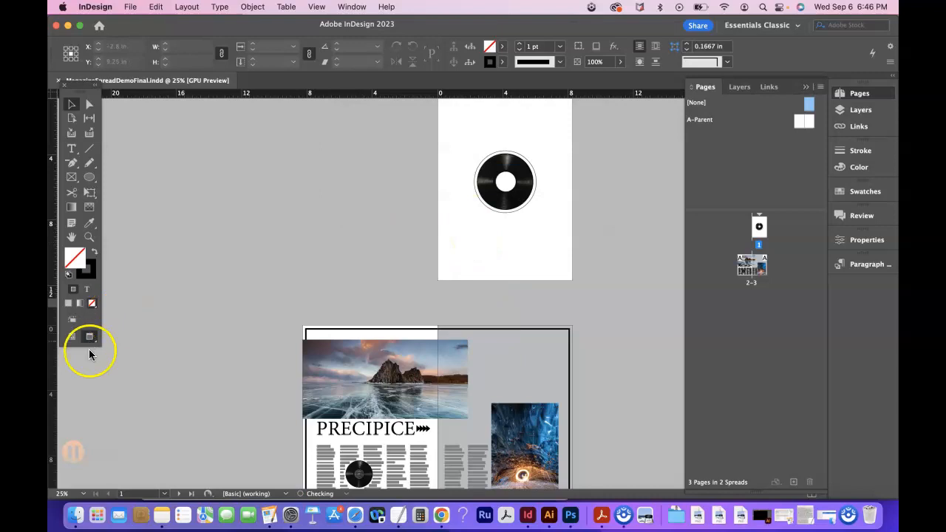
# Switch to Finder and open the Magazine Spread Demo Files (download me) folder in Downloads.
pyautogui.click(77, 514)
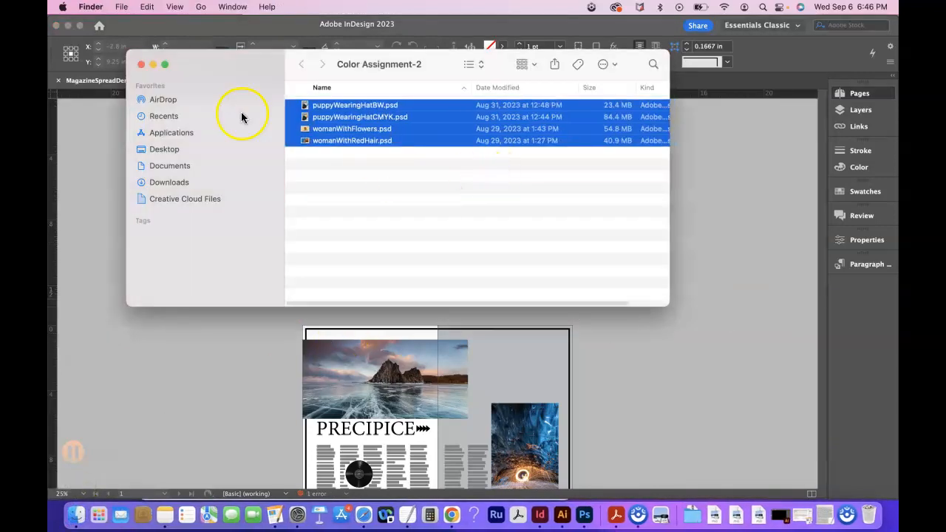
pyautogui.click(184, 167)
pyautogui.click(265, 180)
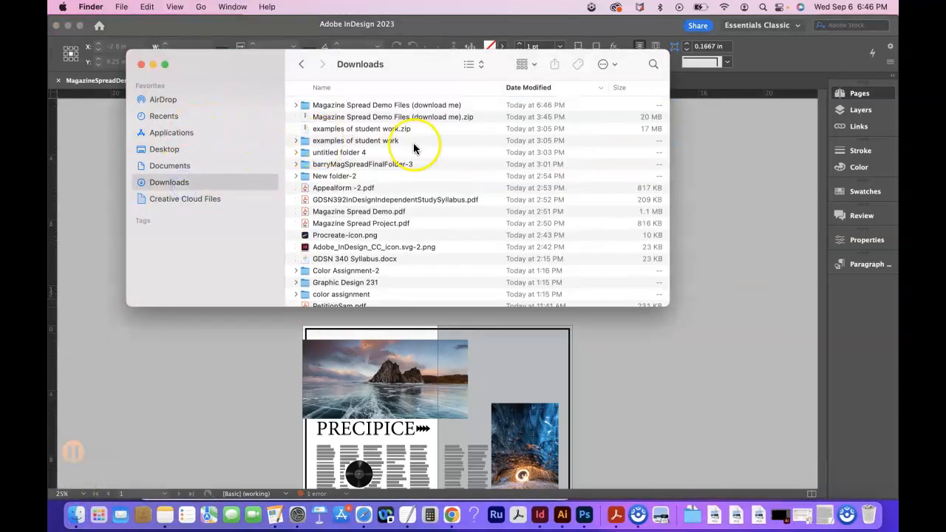
pyautogui.click(403, 108)
pyautogui.click(301, 64)
pyautogui.click(301, 65)
pyautogui.doubleClick(325, 107)
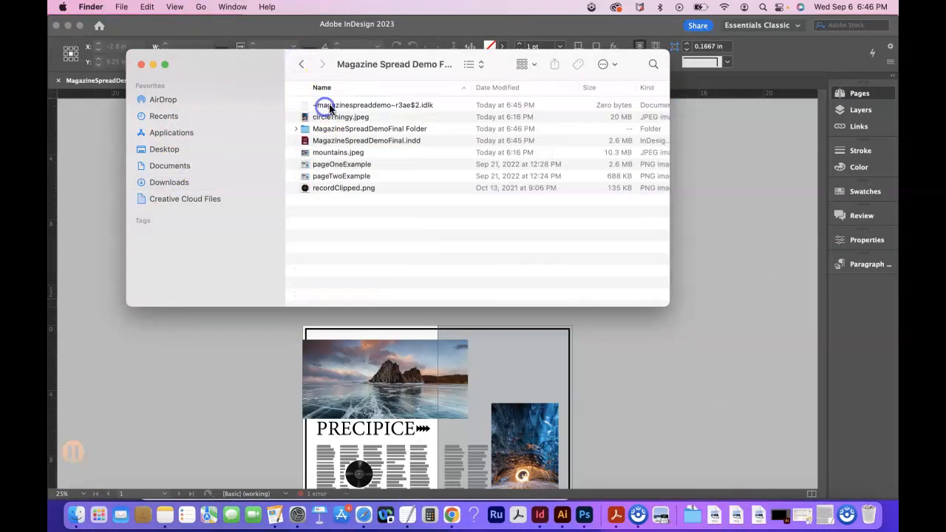
# Rename the MagazineSpreadDemoFinal Folder package folder as Magazine Spread Demo Final and open it.
pyautogui.click(378, 131)
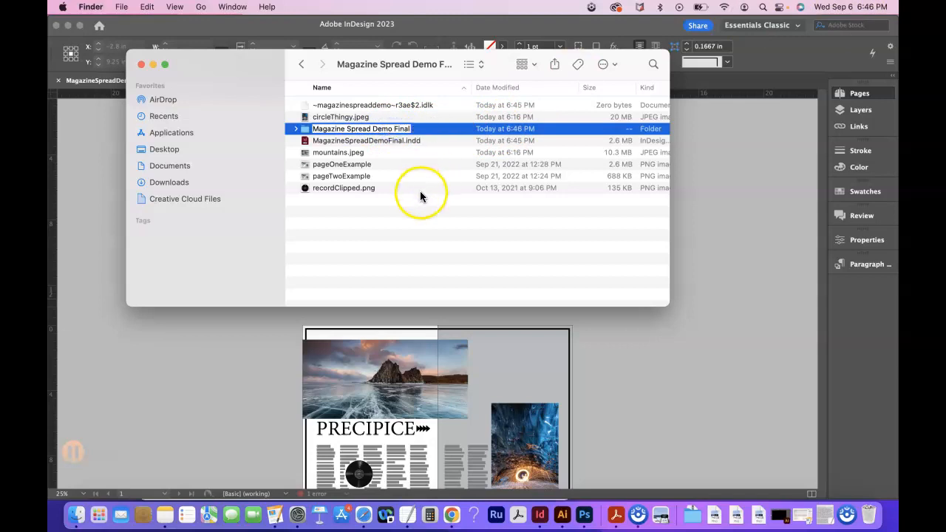
pyautogui.doubleClick(361, 129)
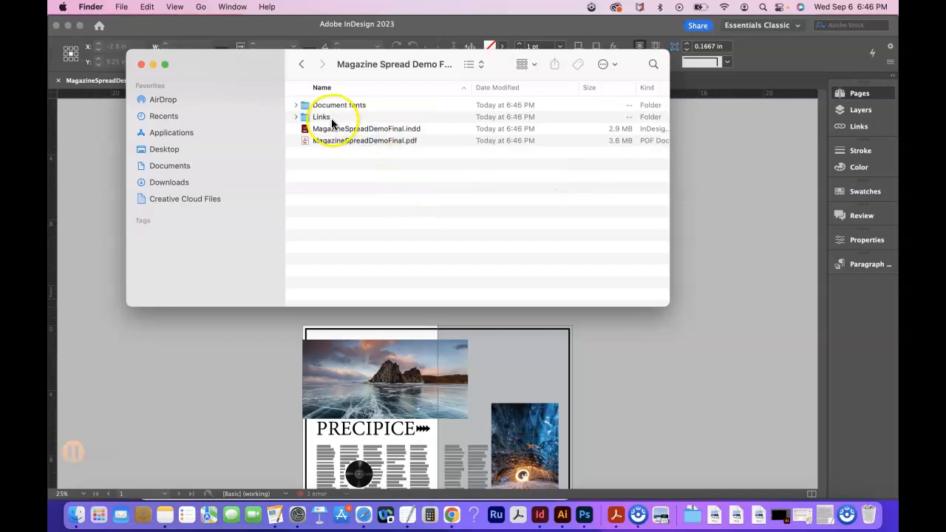
# Check the contents of the Links and Document fonts folders in the package folder.
pyautogui.click(296, 117)
pyautogui.click(297, 117)
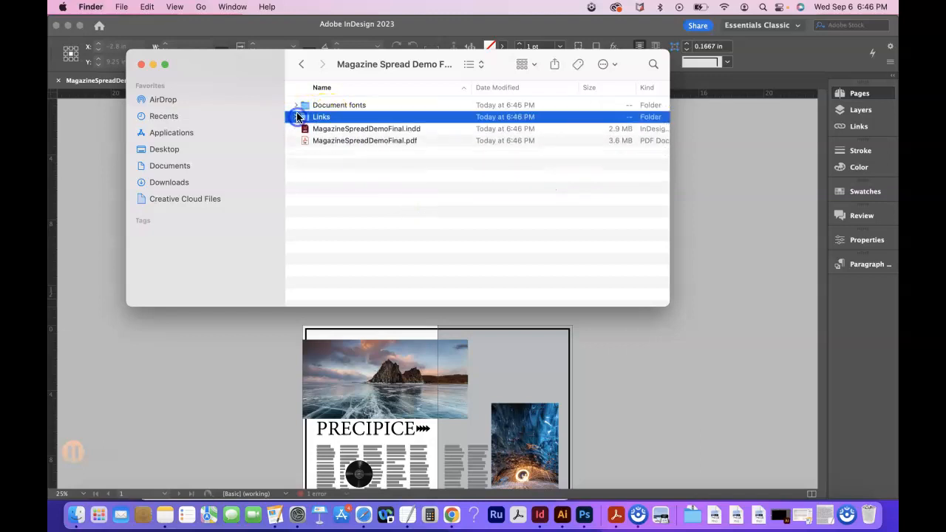
pyautogui.click(296, 105)
pyautogui.click(296, 105)
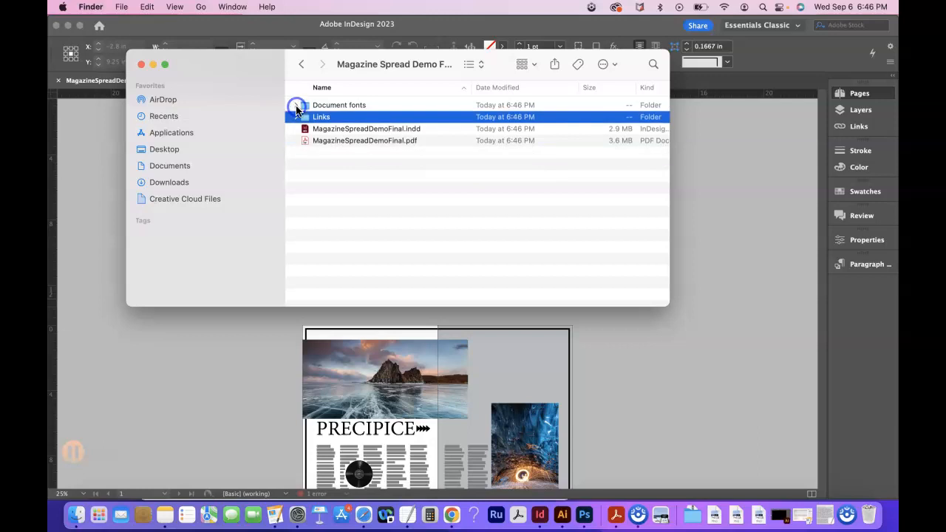
# Open MagazineSpreadDemoFinal.pdf from the package, examine its pages at 25% zoom, and close it along with the Finder window.
pyautogui.doubleClick(327, 142)
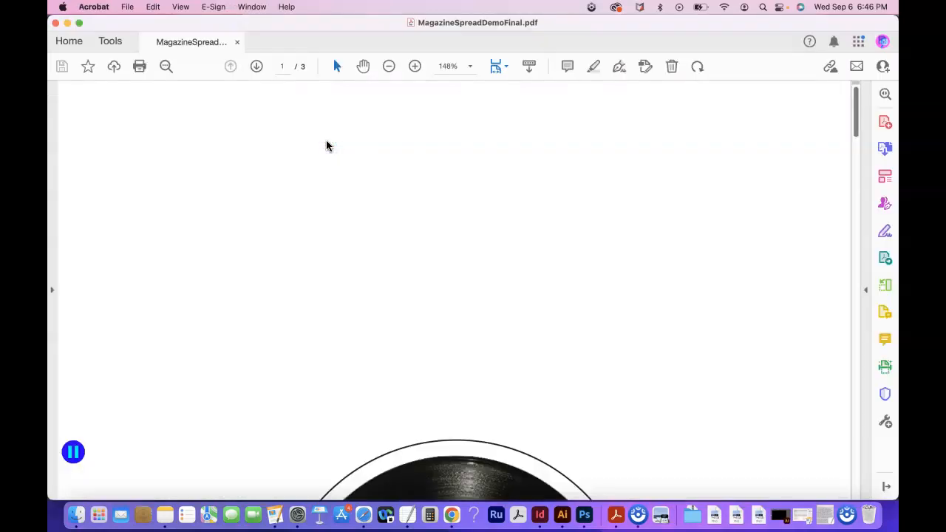
pyautogui.click(352, 138)
pyautogui.press('super+minus')
pyautogui.press('super+minus')
pyautogui.press('super+minus')
pyautogui.press('super+minus')
pyautogui.press('super+minus')
pyautogui.press('super+minus')
pyautogui.press('super+minus')
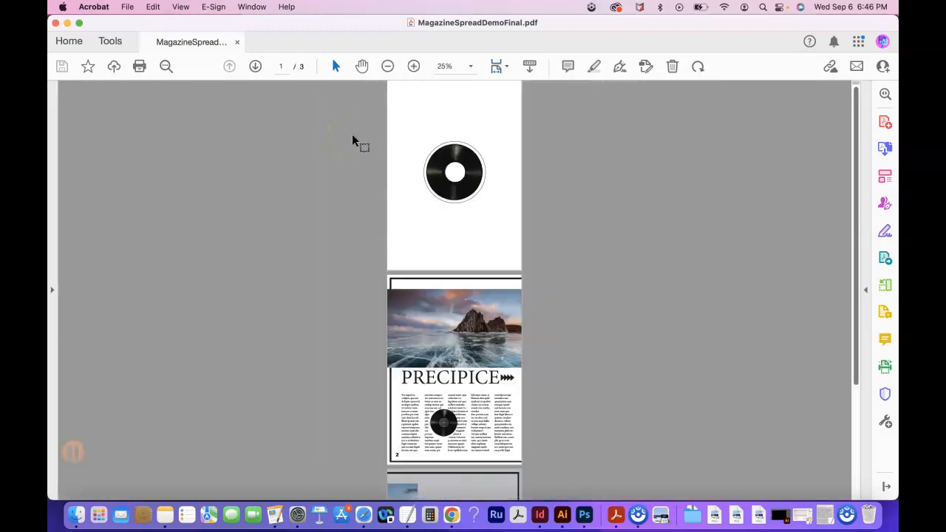
pyautogui.scroll(-5, 418, 268)
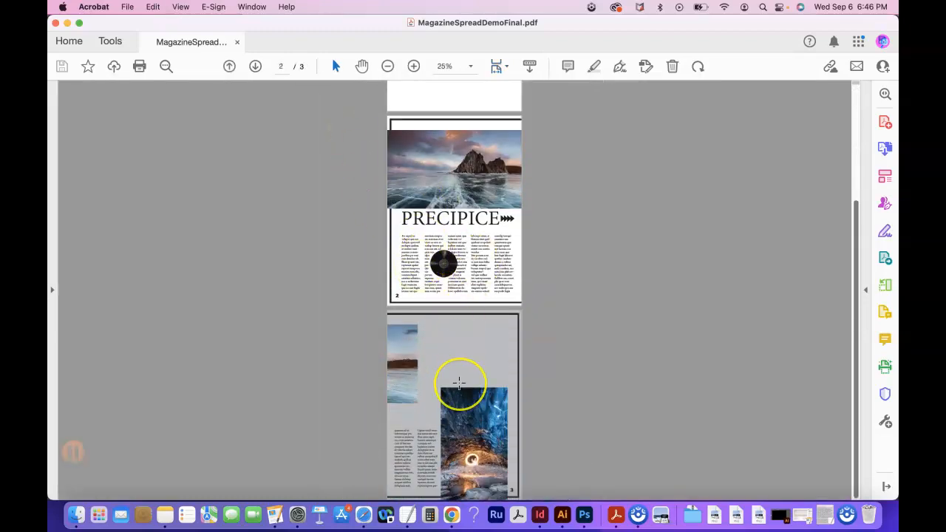
pyautogui.scroll(5, 459, 382)
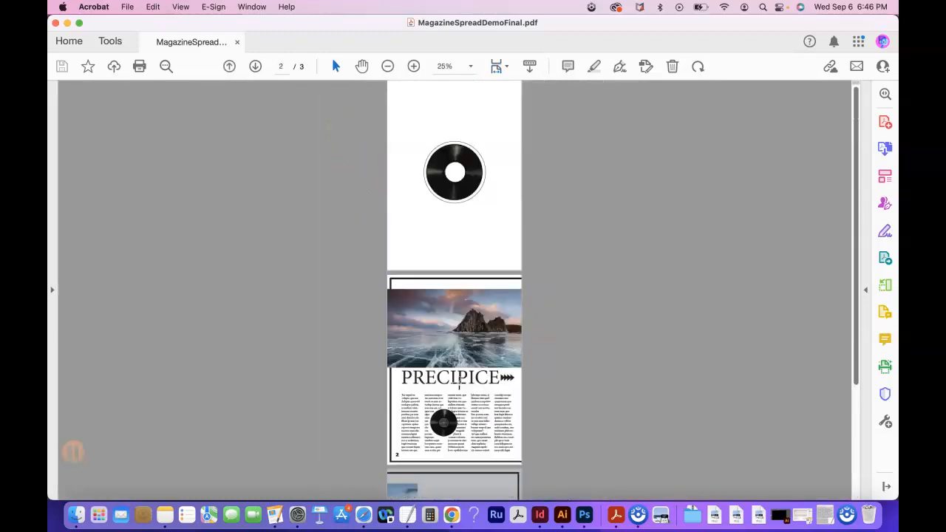
pyautogui.click(56, 24)
pyautogui.click(142, 64)
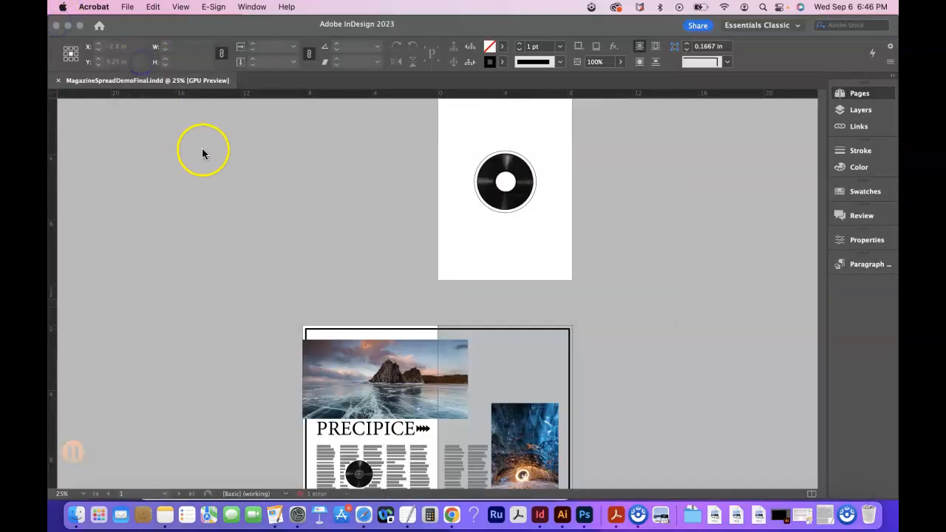
# Switch to InDesign and start an export in Adobe PDF (Print) format into the Magazine Spread Demo Final folder.
pyautogui.scroll(-3, 319, 237)
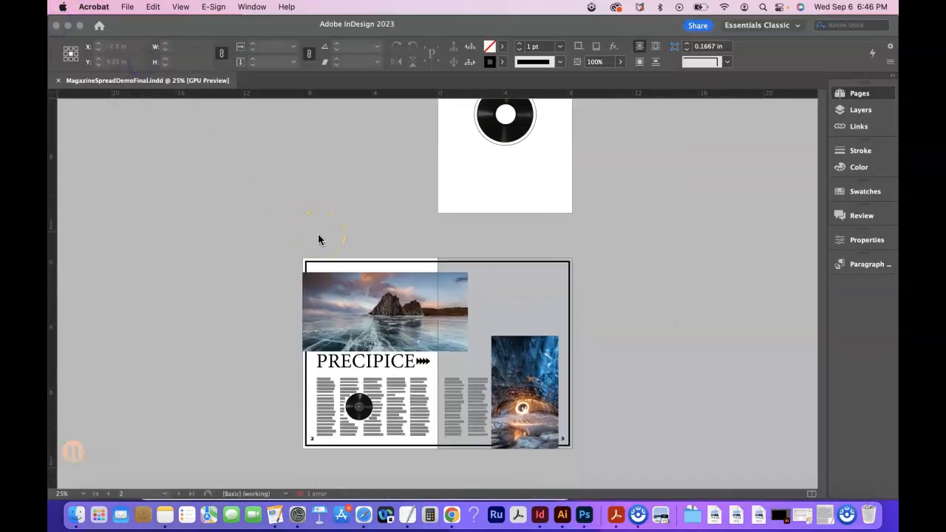
pyautogui.click(356, 303)
pyautogui.click(506, 316)
pyautogui.click(392, 324)
pyautogui.click(281, 252)
pyautogui.click(130, 6)
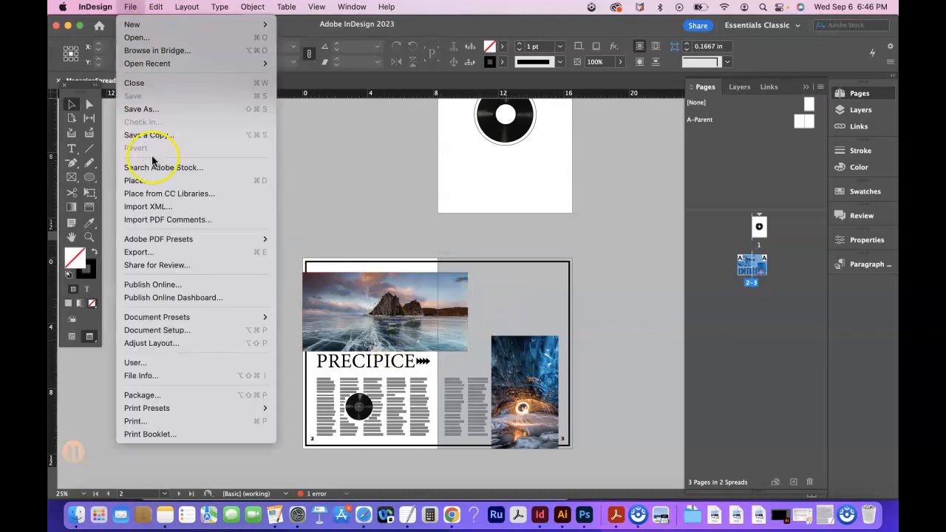
pyautogui.click(159, 251)
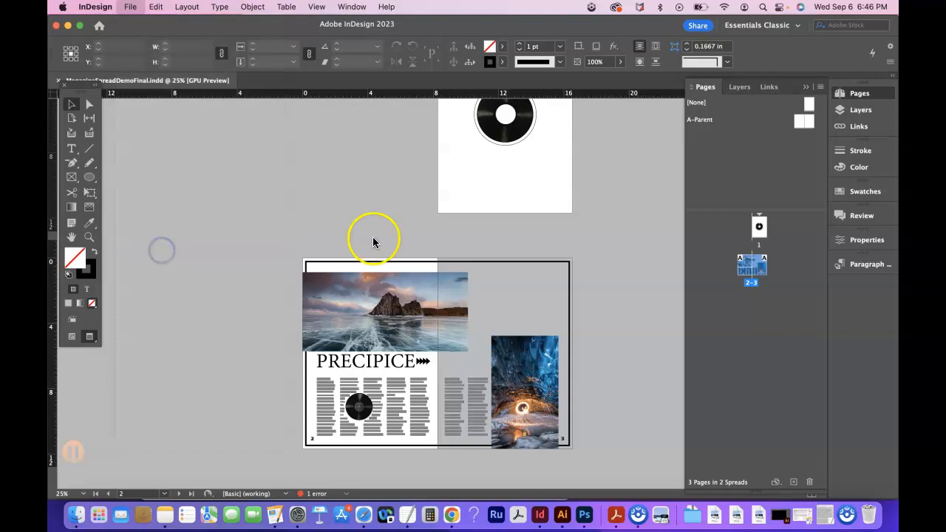
pyautogui.doubleClick(377, 144)
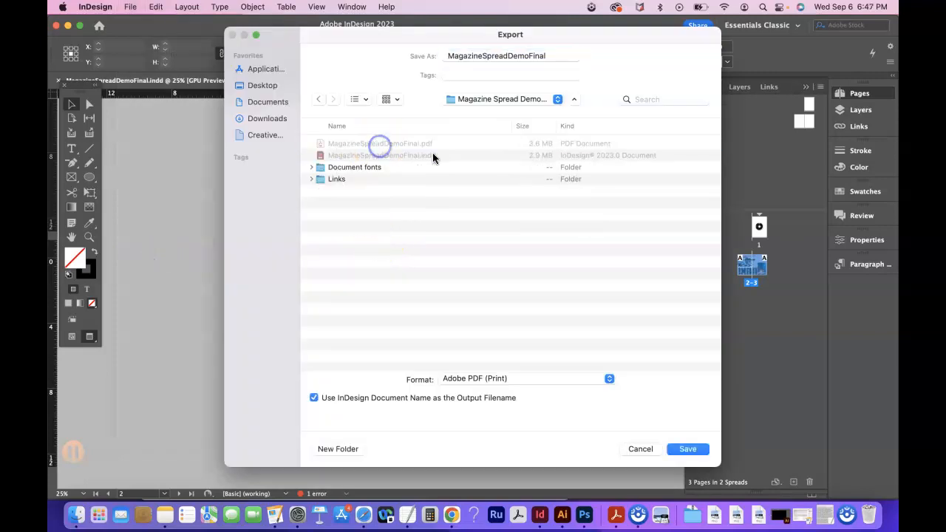
pyautogui.click(487, 379)
pyautogui.click(486, 379)
# Save the export under the name MagazineSpreadDemoFinalSpread instead of replacing the existing PDF.
pyautogui.click(687, 448)
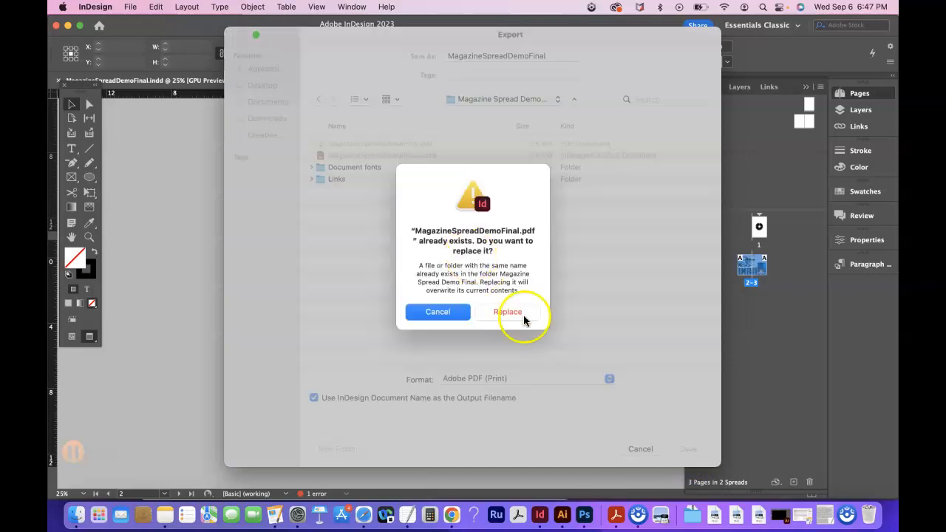
pyautogui.click(453, 314)
pyautogui.click(551, 57)
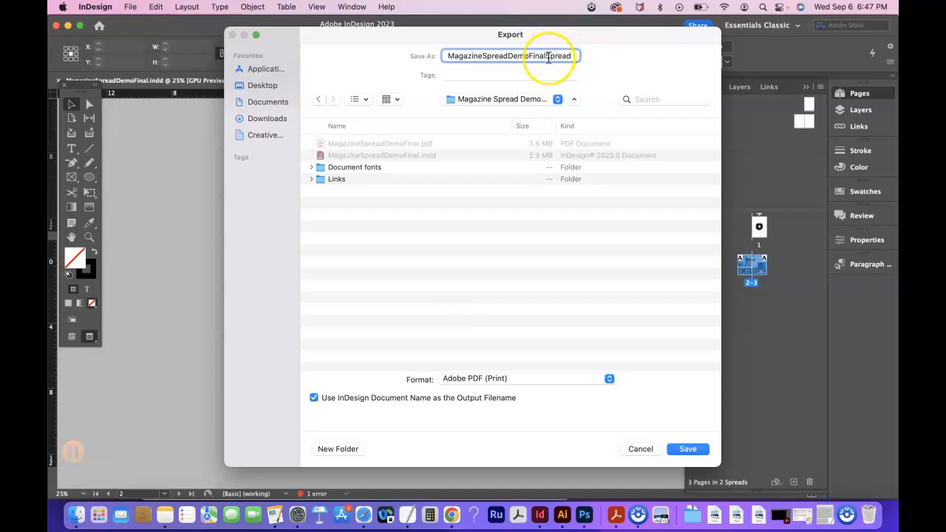
pyautogui.click(693, 449)
# Set the PDF export to the page range 2-3, exported as spreads.
pyautogui.click(288, 215)
pyautogui.click(357, 219)
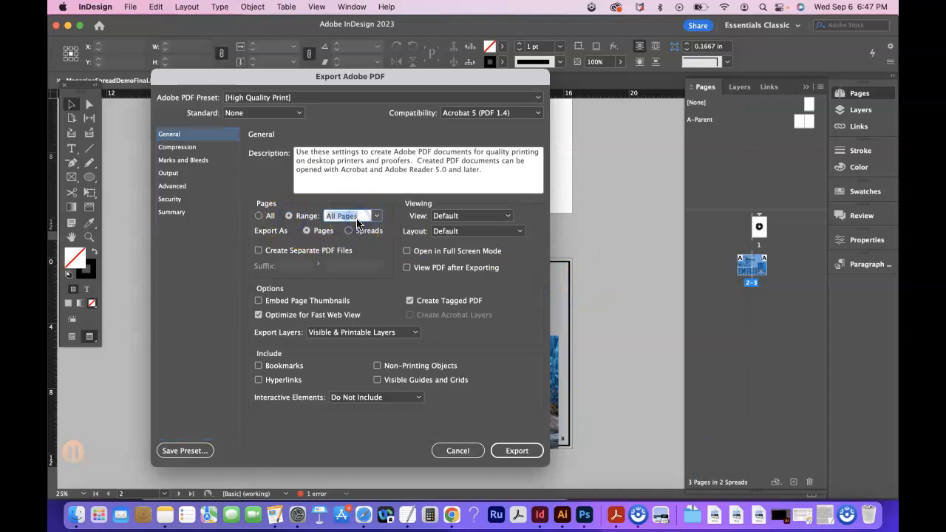
pyautogui.write('2-3')
pyautogui.click(348, 231)
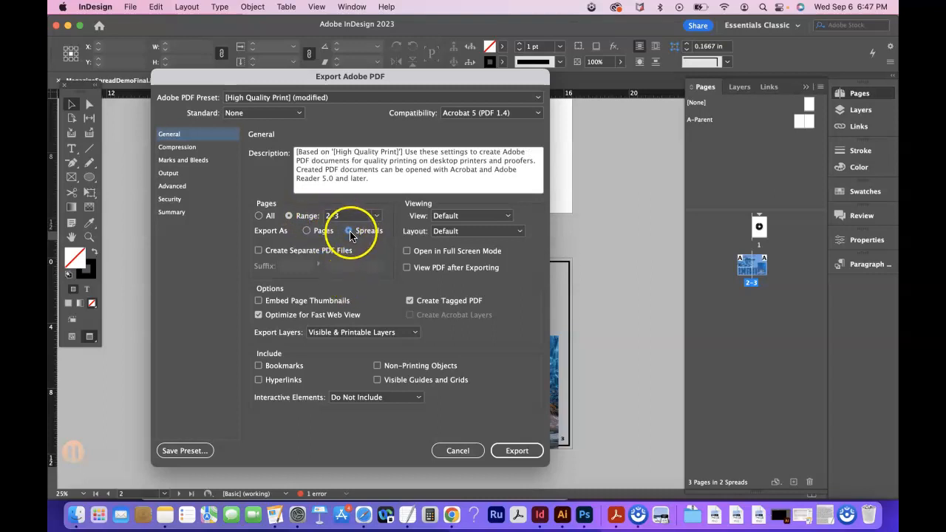
# Add crop marks and the document bleed settings to the spread PDF and export it.
pyautogui.click(189, 147)
pyautogui.click(194, 159)
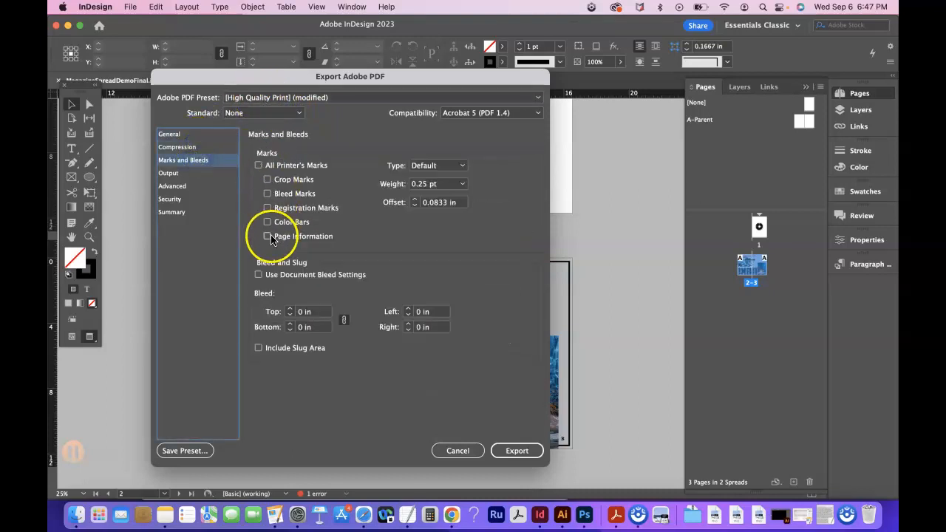
pyautogui.click(268, 179)
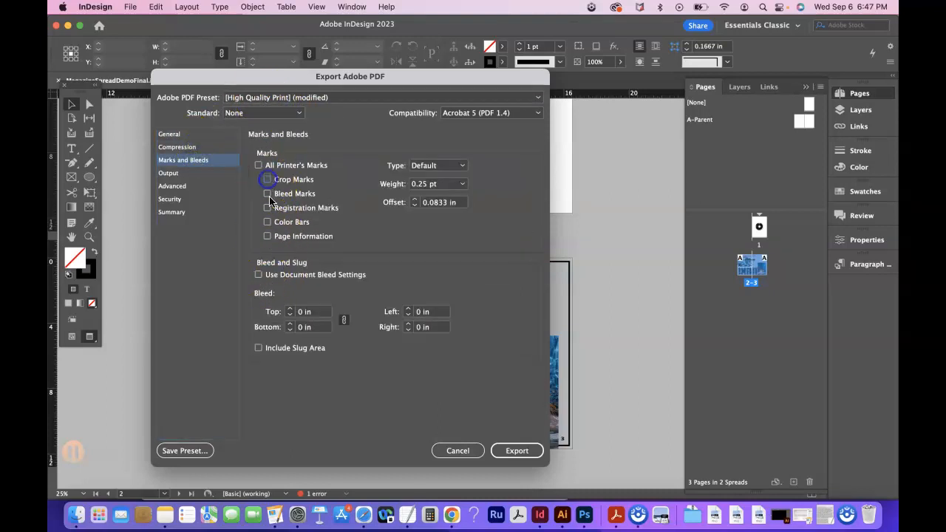
pyautogui.click(260, 274)
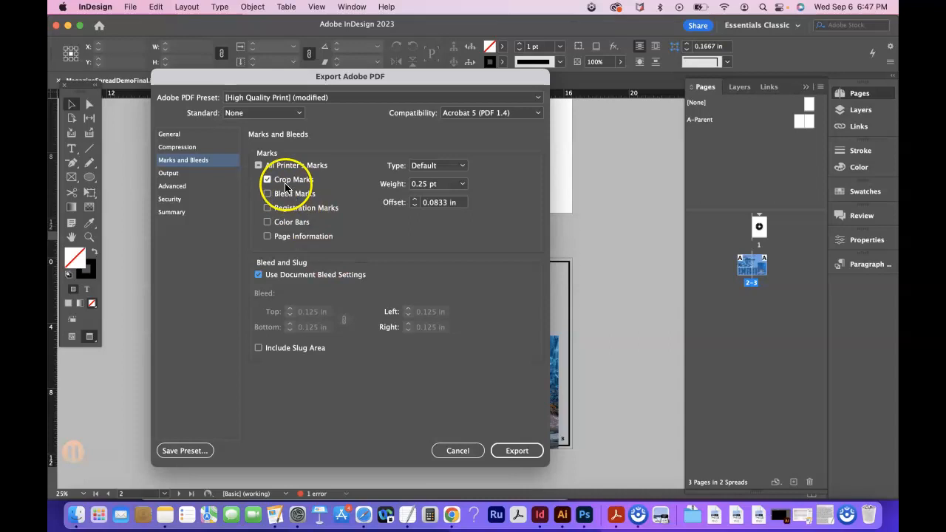
pyautogui.click(516, 451)
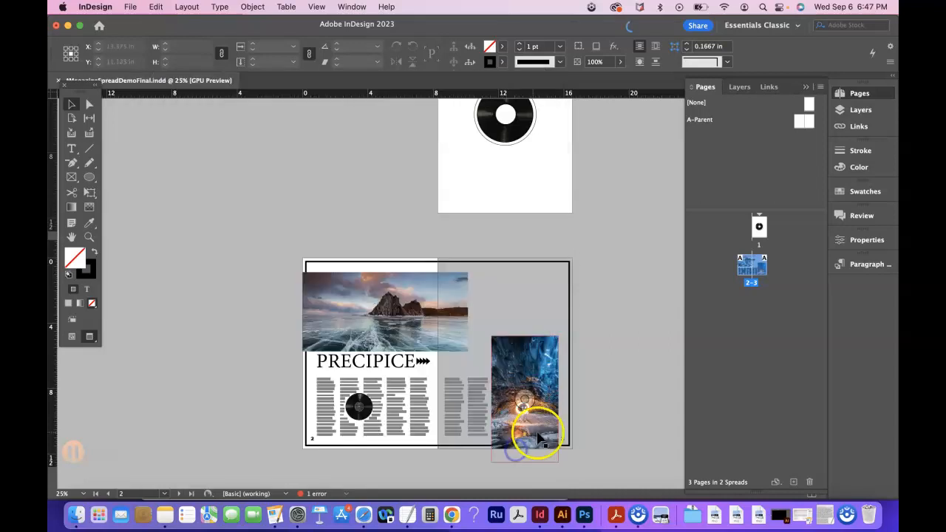
# Start another Adobe PDF (Print) export of the document named MagazineSpreadDemoFinalCover in the same folder.
pyautogui.scroll(1, 329, 183)
pyautogui.scroll(4, 326, 179)
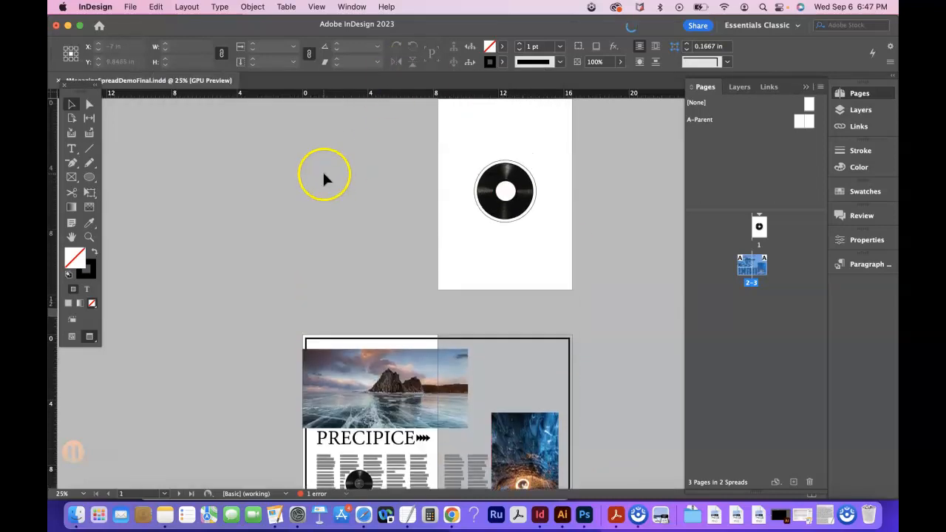
pyautogui.click(130, 7)
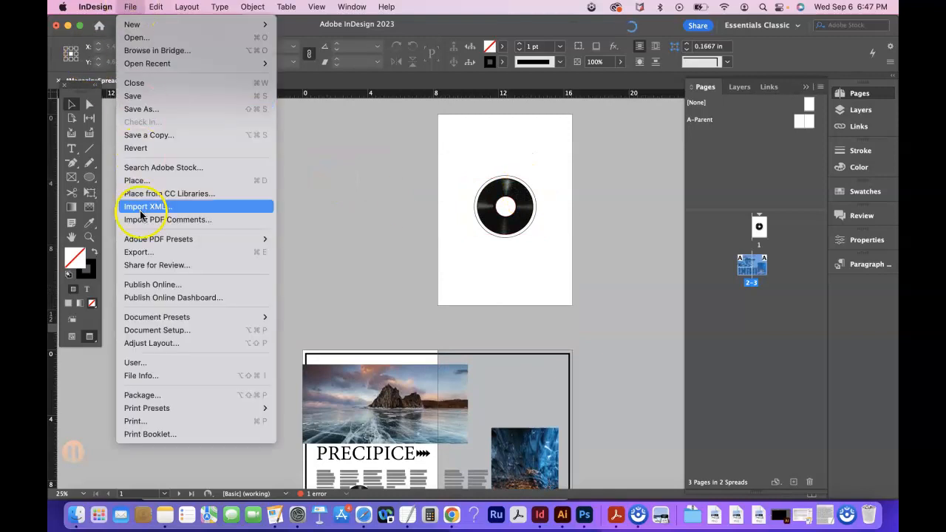
pyautogui.click(147, 249)
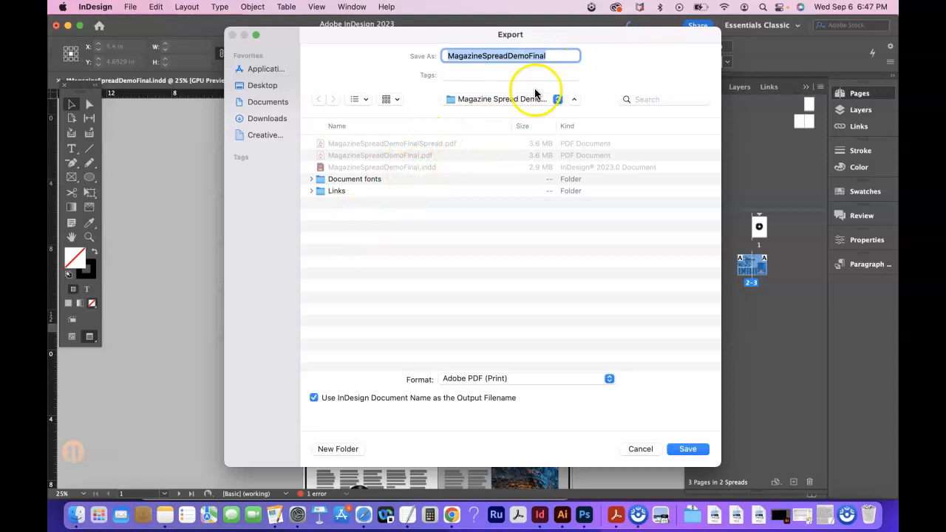
pyautogui.click(552, 59)
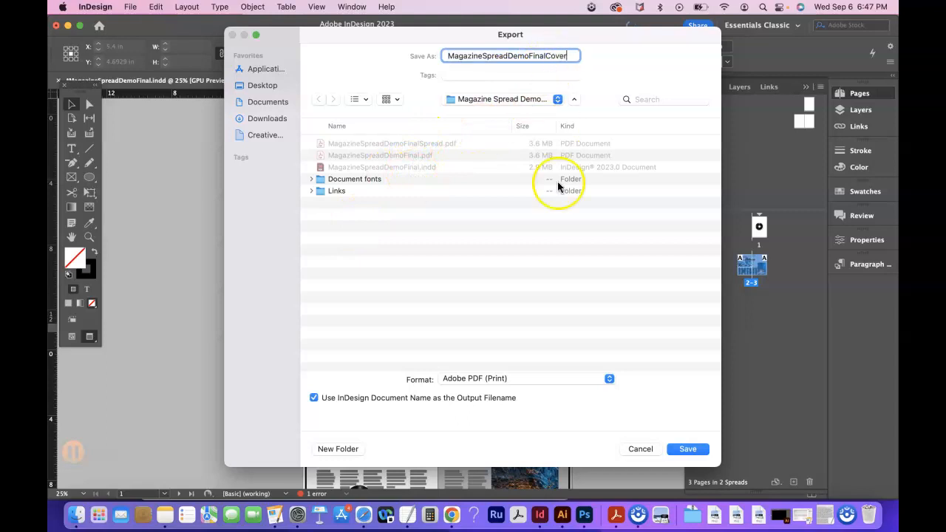
pyautogui.click(687, 449)
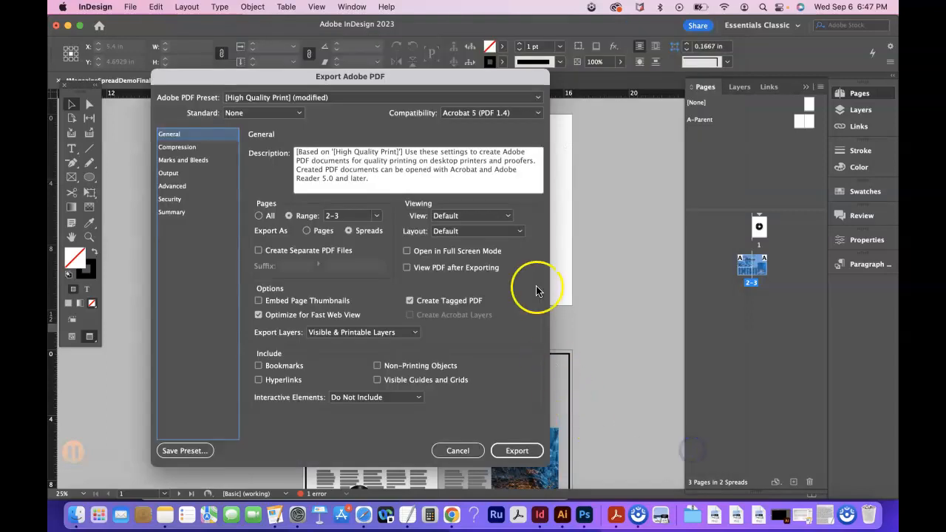
# Export only page 1 as pages for the cover PDF, with crop marks and document bleed settings on.
pyautogui.click(350, 218)
pyautogui.write('1')
pyautogui.click(307, 231)
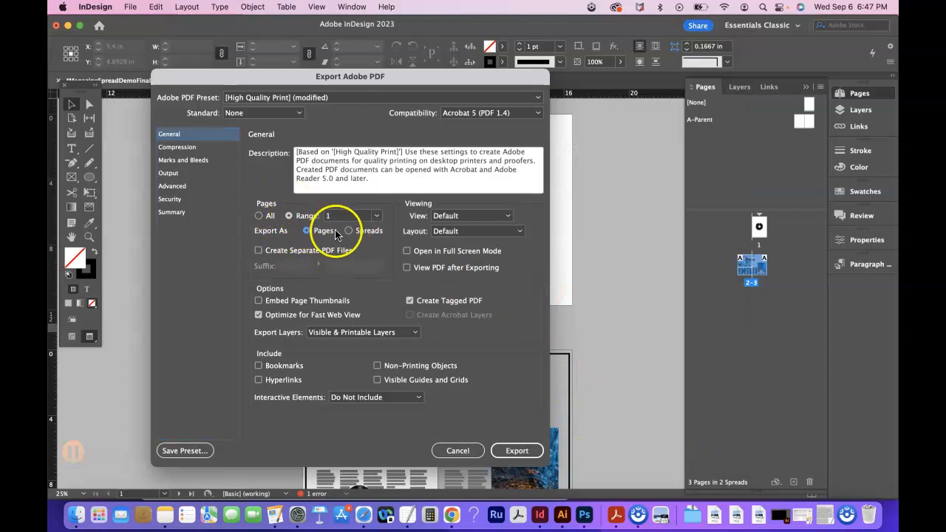
pyautogui.click(196, 161)
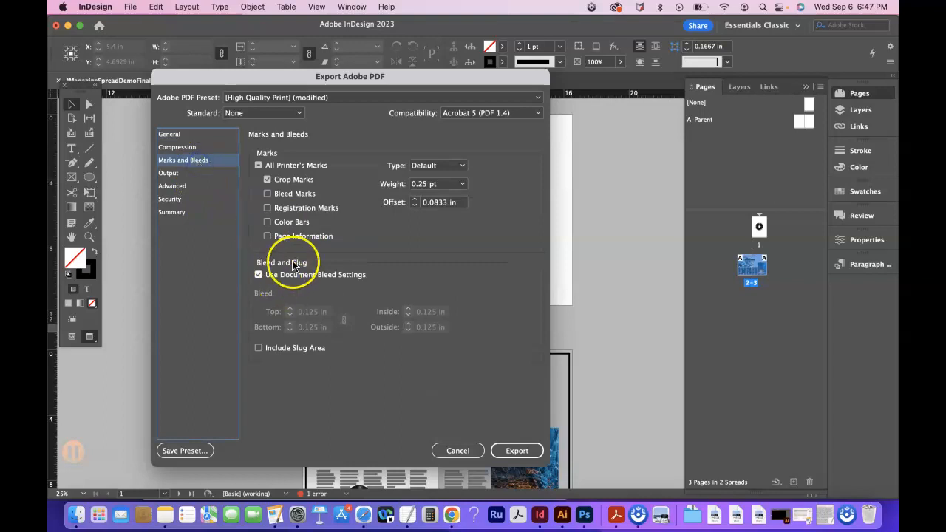
pyautogui.click(517, 454)
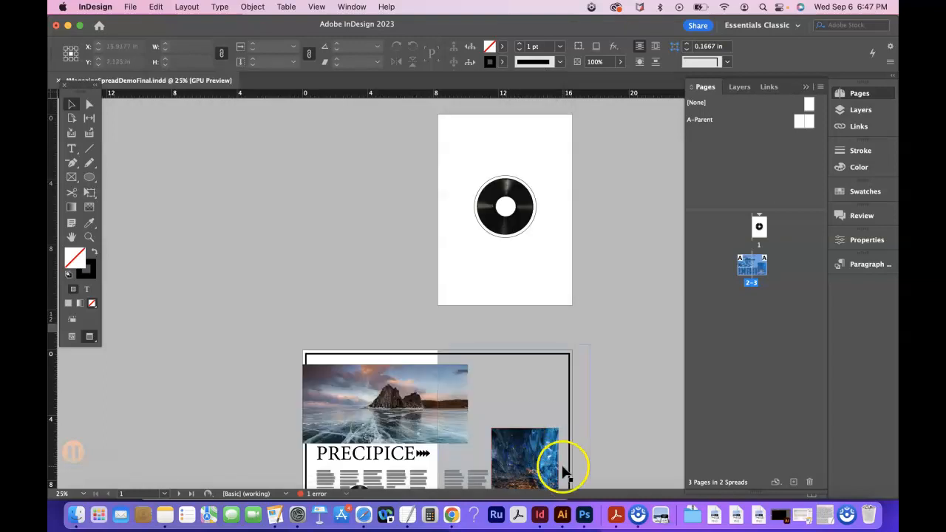
# Switch to Finder and open the Magazine Spread Demo Final folder inside Magazine Spread Demo Files (download me) in Downloads.
pyautogui.click(72, 517)
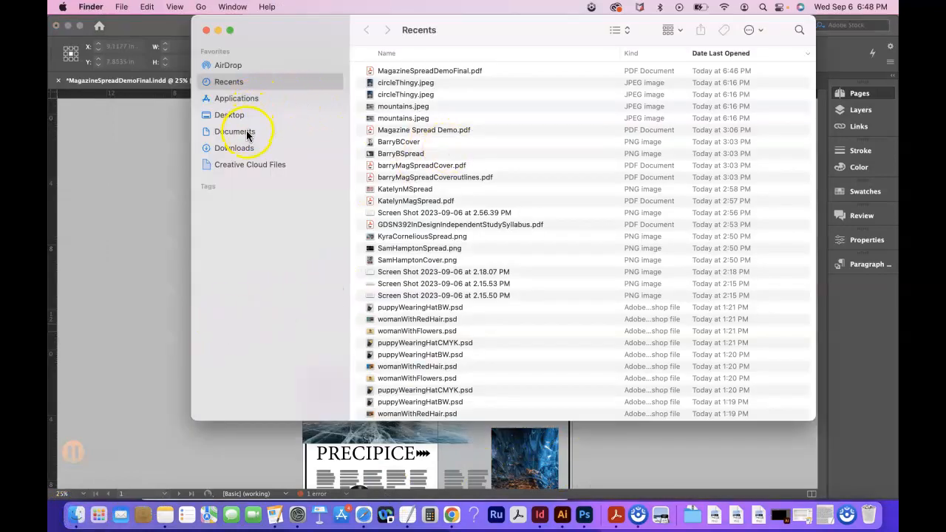
pyautogui.click(244, 133)
pyautogui.click(244, 148)
pyautogui.doubleClick(419, 70)
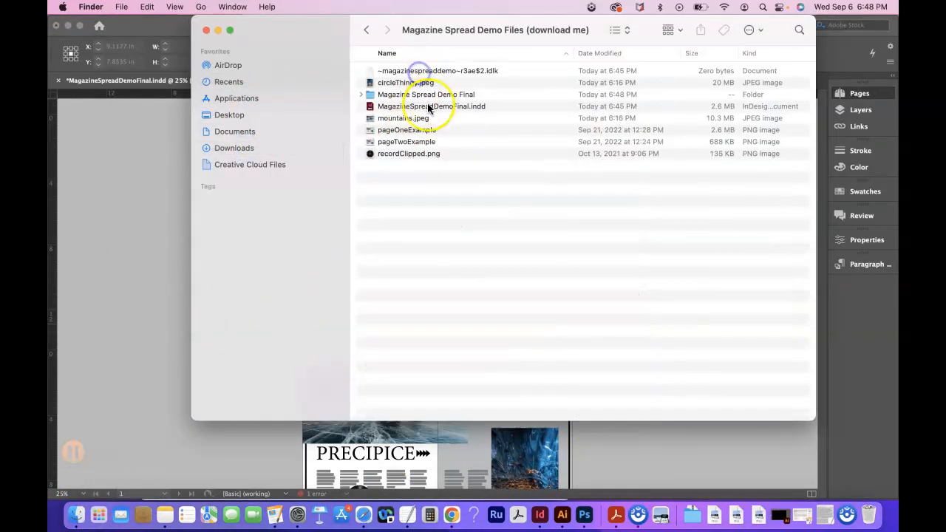
pyautogui.doubleClick(416, 95)
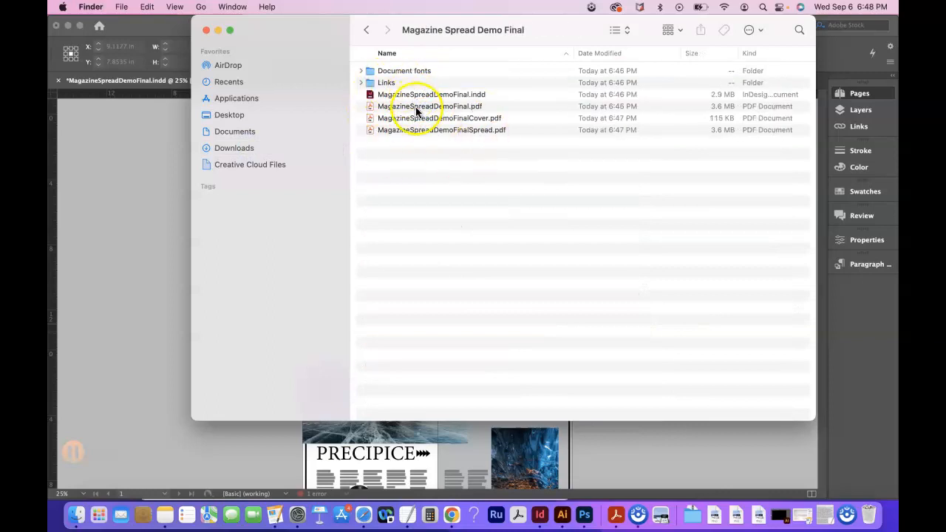
# Examine MagazineSpreadDemoFinalCover.pdf at 25% zoom, close it, and open MagazineSpreadDemoFinalSpread.pdf for review.
pyautogui.click(431, 122)
pyautogui.doubleClick(431, 121)
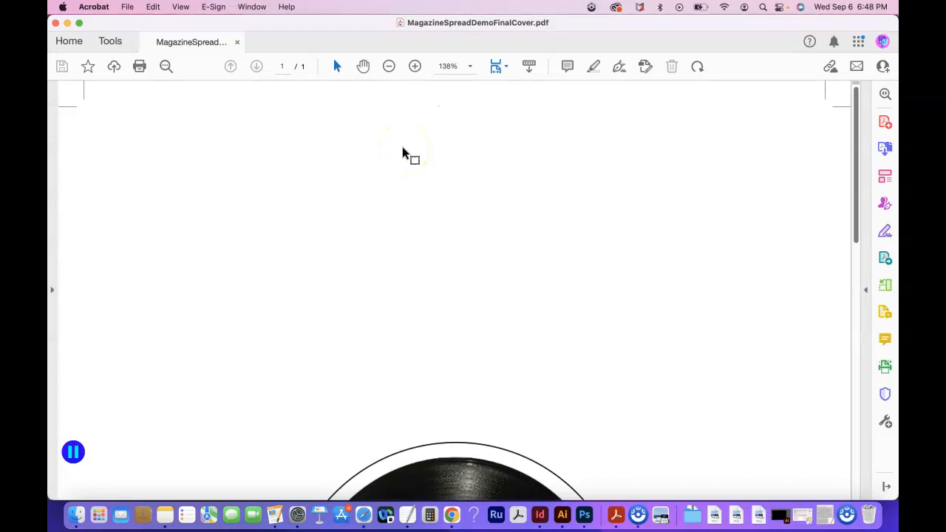
pyautogui.press('super+minus')
pyautogui.press('super+minus')
pyautogui.press('super+minus')
pyautogui.press('super+minus')
pyautogui.press('super+minus')
pyautogui.press('super+minus')
pyautogui.press('super+minus')
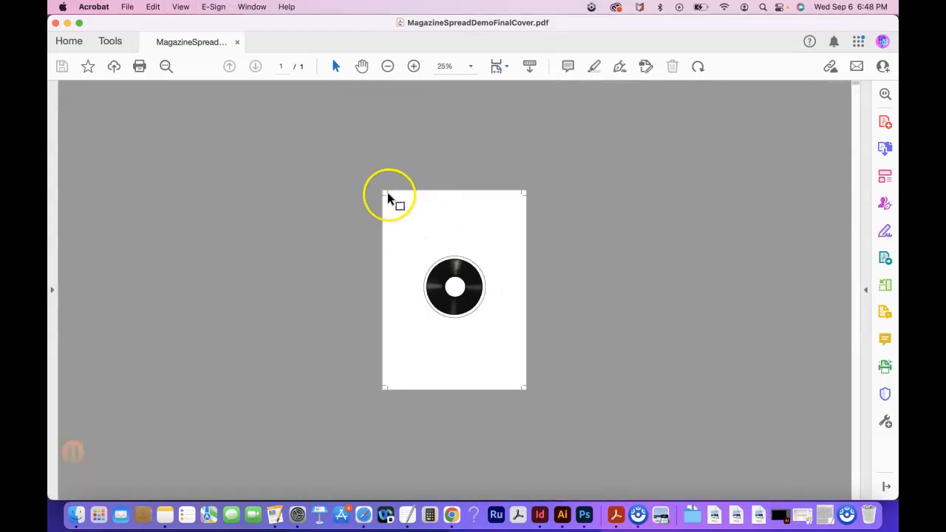
pyautogui.moveTo(85, 490)
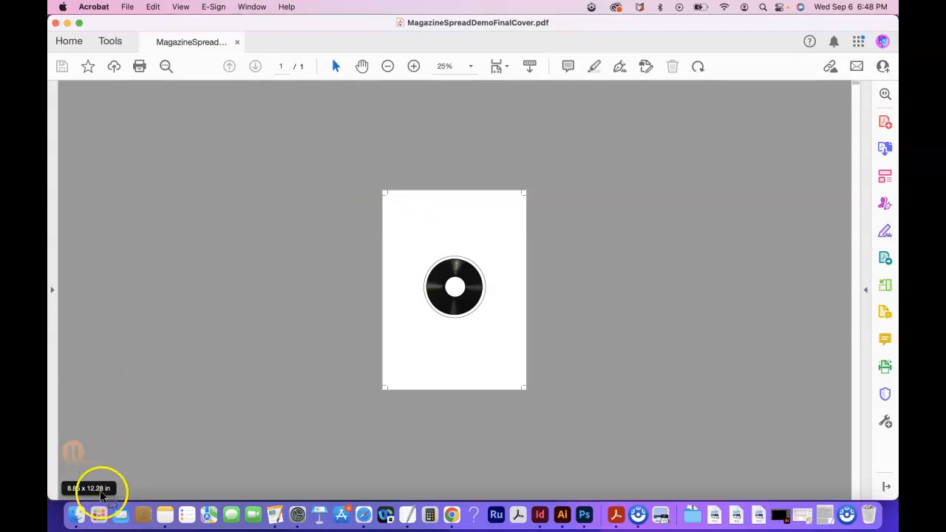
pyautogui.click(56, 23)
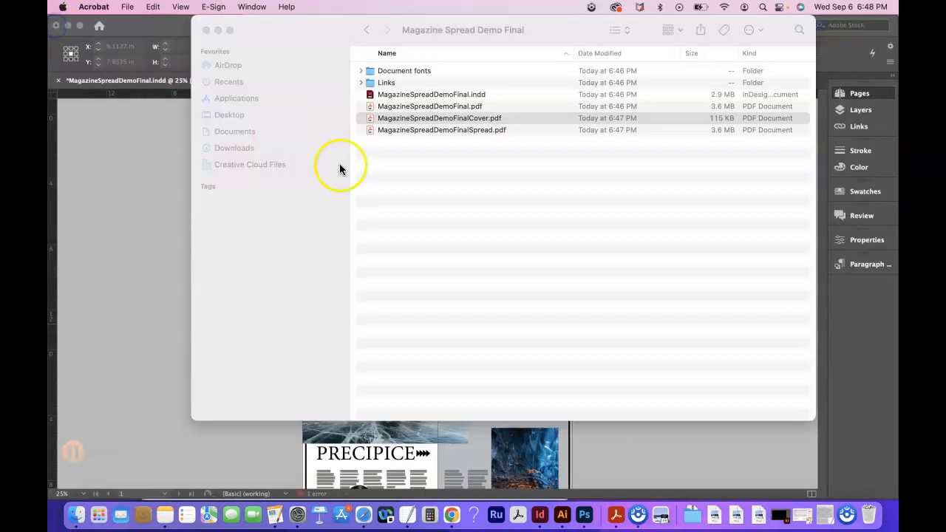
pyautogui.doubleClick(423, 130)
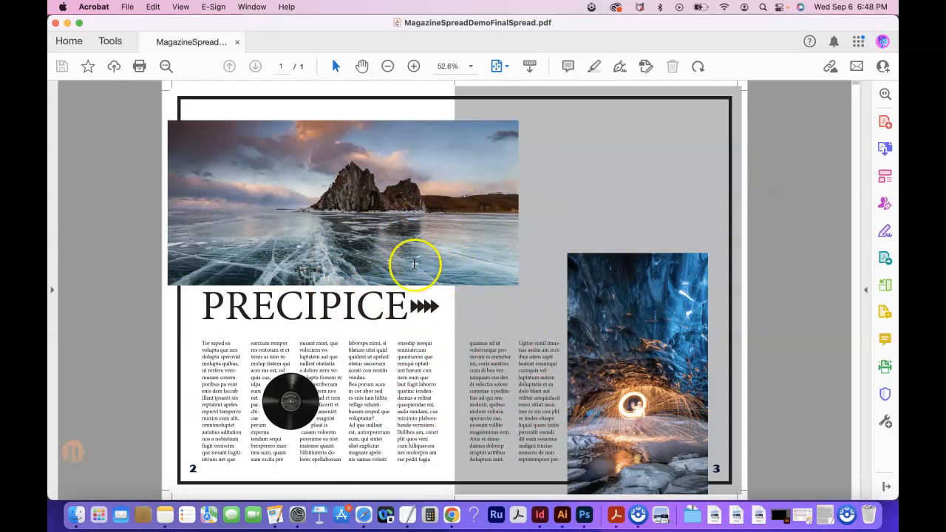
# Close the spread PDF, reopen MagazineSpreadDemoFinalCover.pdf for another check, and close it.
pyautogui.click(57, 24)
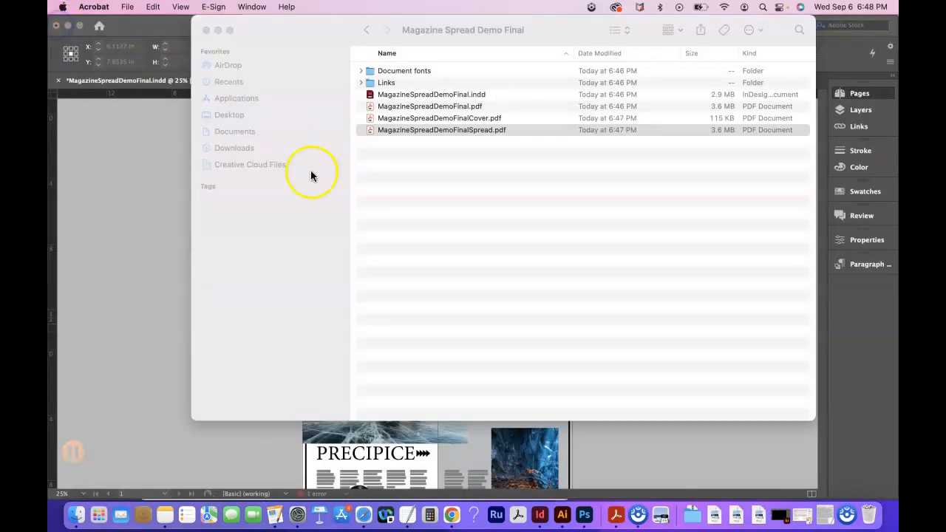
pyautogui.doubleClick(462, 119)
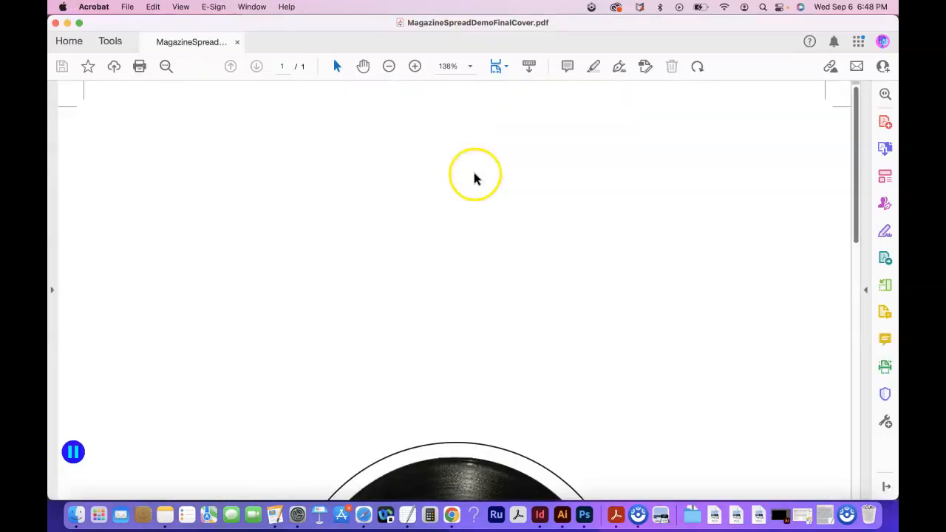
pyautogui.click(56, 23)
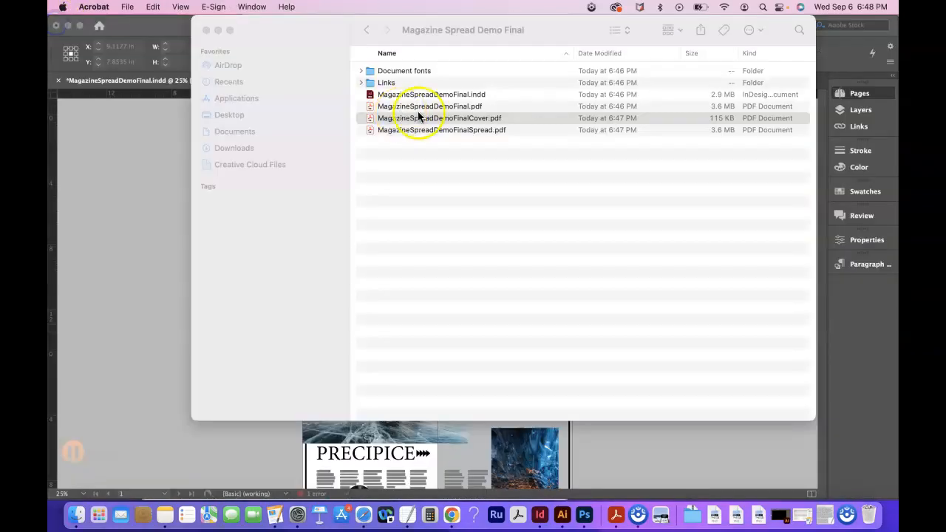
# Compress the Magazine Spread Demo Final folder into a ZIP archive in its parent folder and close the Finder window.
pyautogui.click(367, 31)
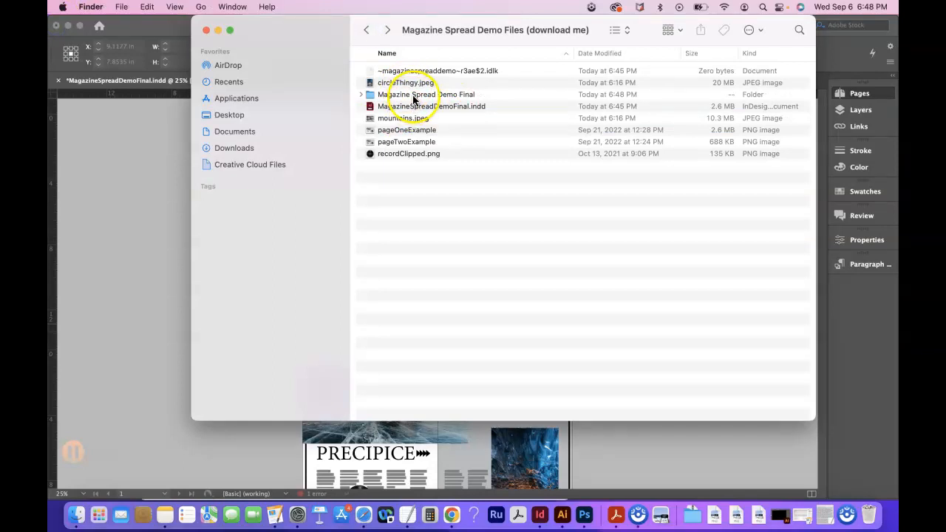
pyautogui.rightClick(414, 95)
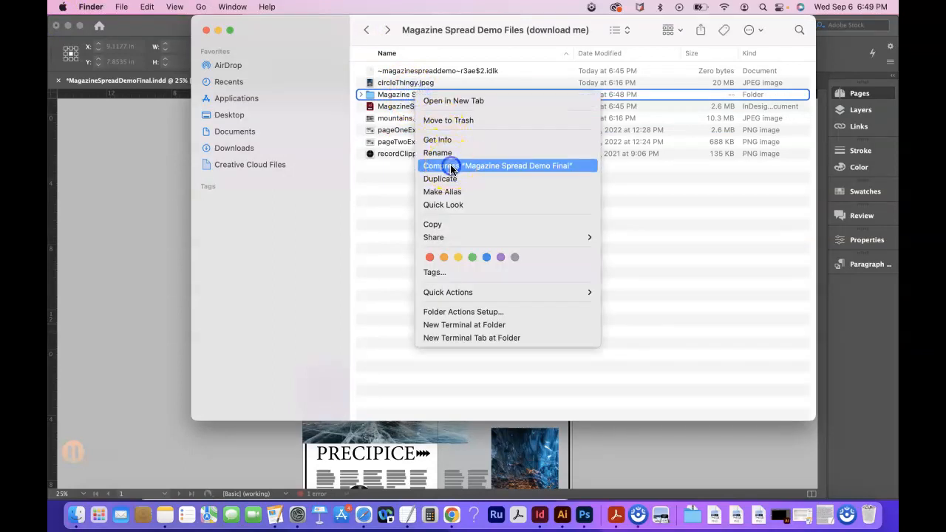
pyautogui.click(451, 166)
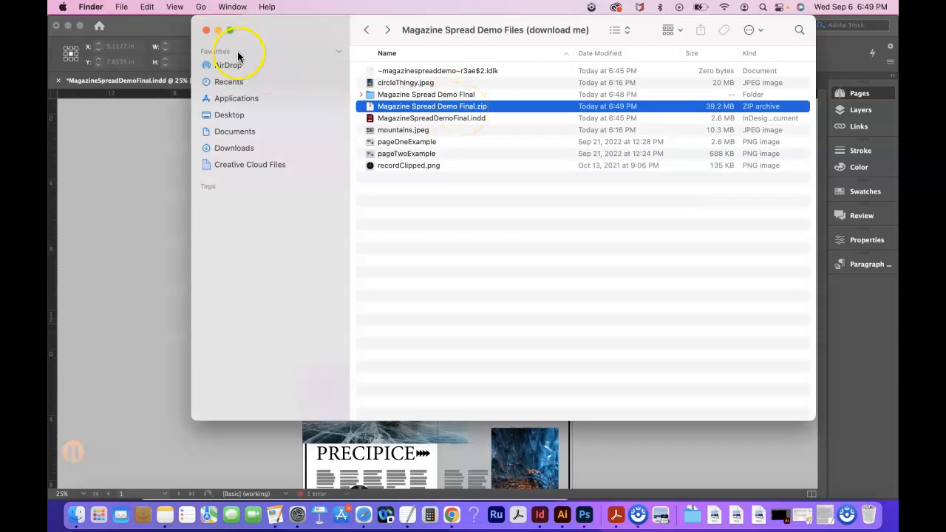
pyautogui.click(206, 30)
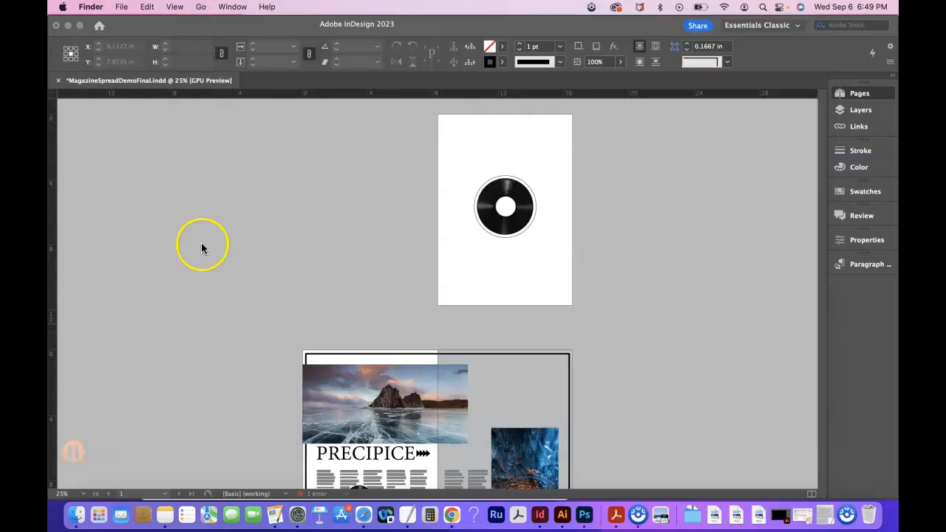